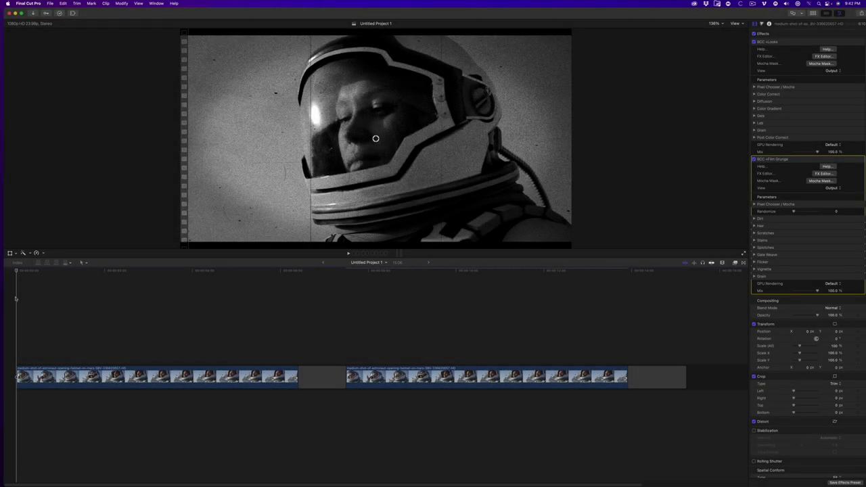
- Play the first astronaut clip with its film effects and disable all its effects to compare it with the original footage
key("space")
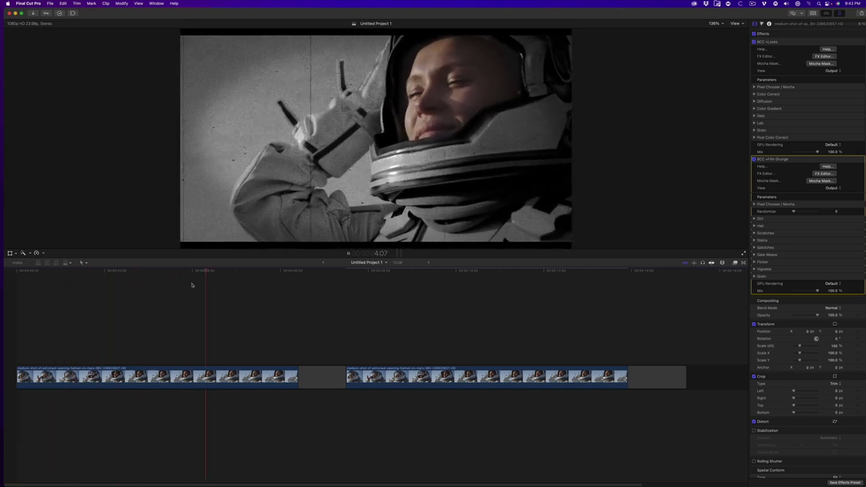
key("space")
left_click(255, 276)
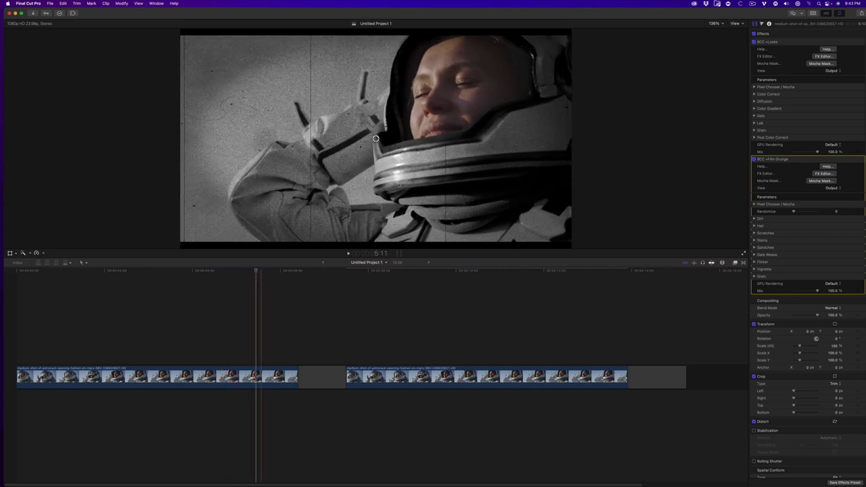
left_click(754, 34)
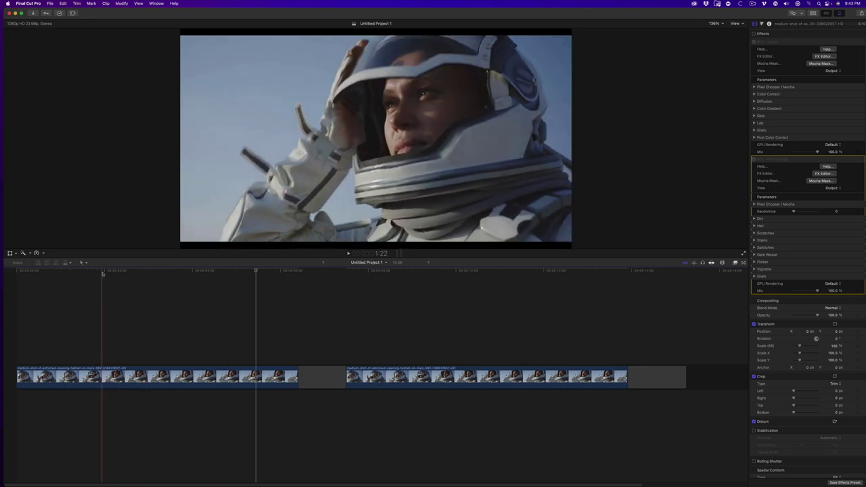
left_click(102, 276)
- Scrub through the second astronaut clip and park the playhead on it at 8:17
left_click(407, 284)
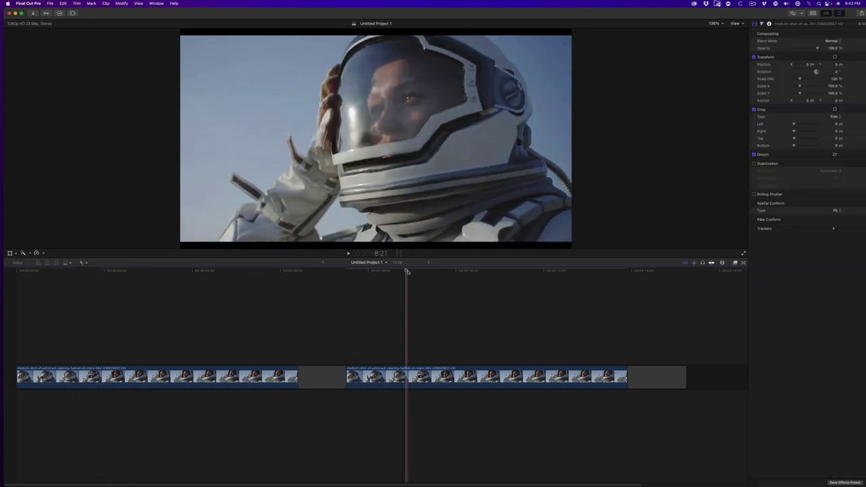
left_click_drag(409, 272, 440, 273)
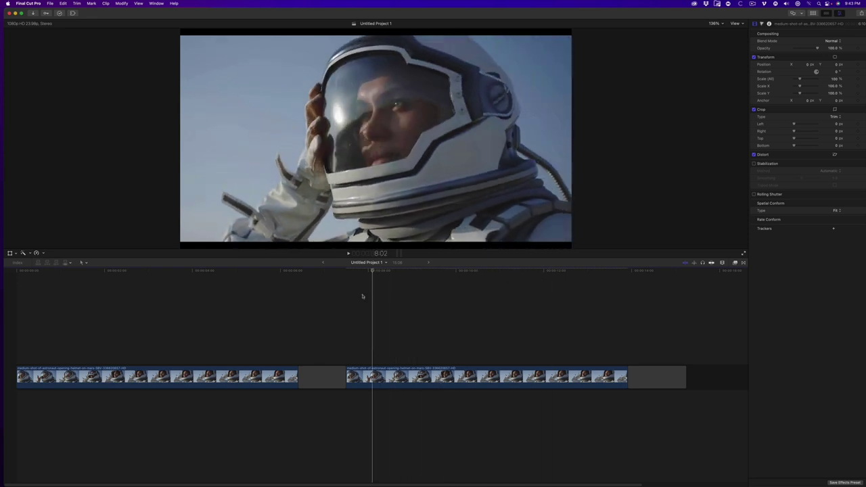
left_click(354, 300)
left_click_drag(354, 298, 476, 295)
left_click(400, 301)
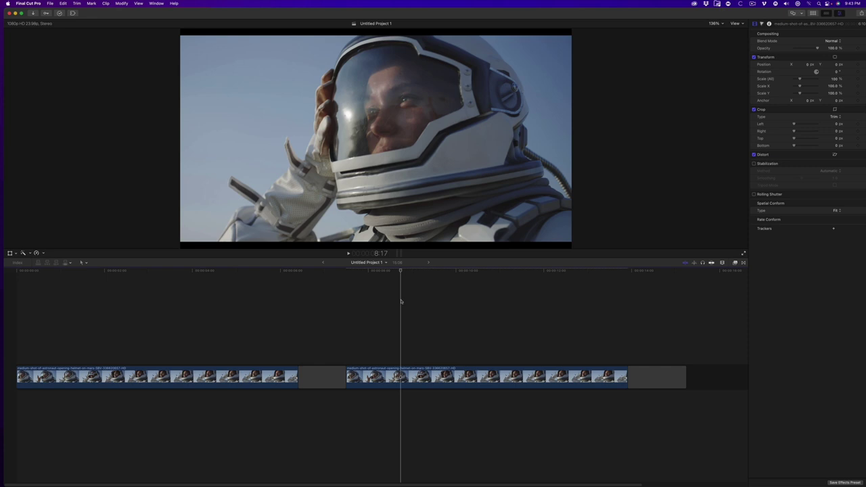
- Apply the BCC +Looks effect from BCC Film Style to the second astronaut clip and open its FX Editor
key("super+5")
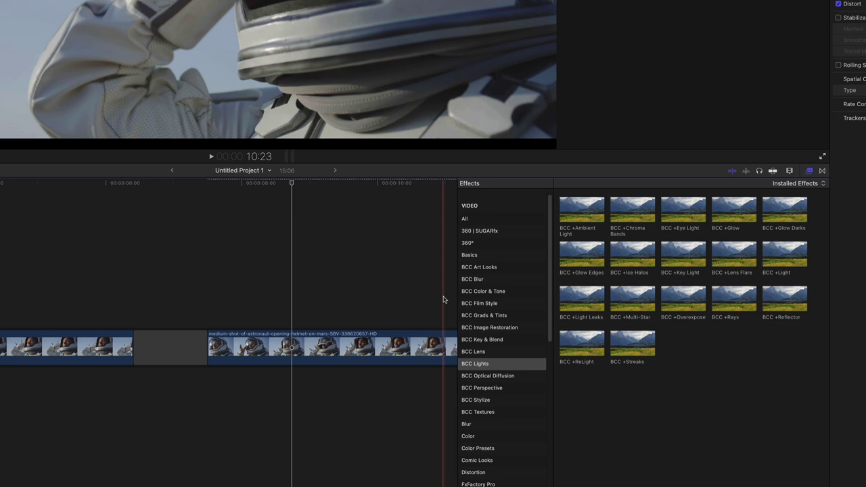
left_click(470, 303)
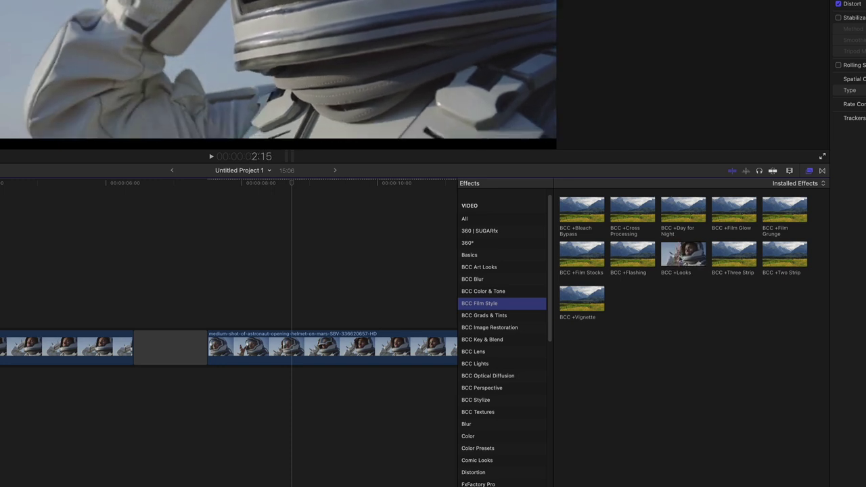
left_click(679, 259)
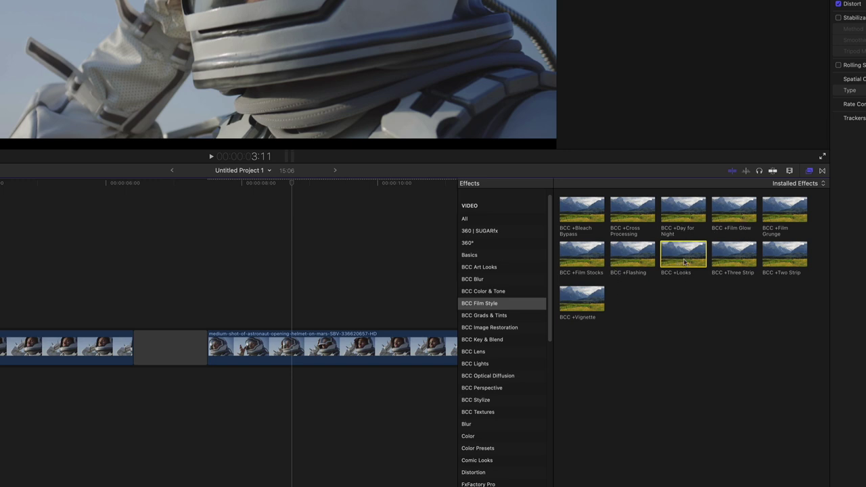
left_click_drag(685, 263, 322, 345)
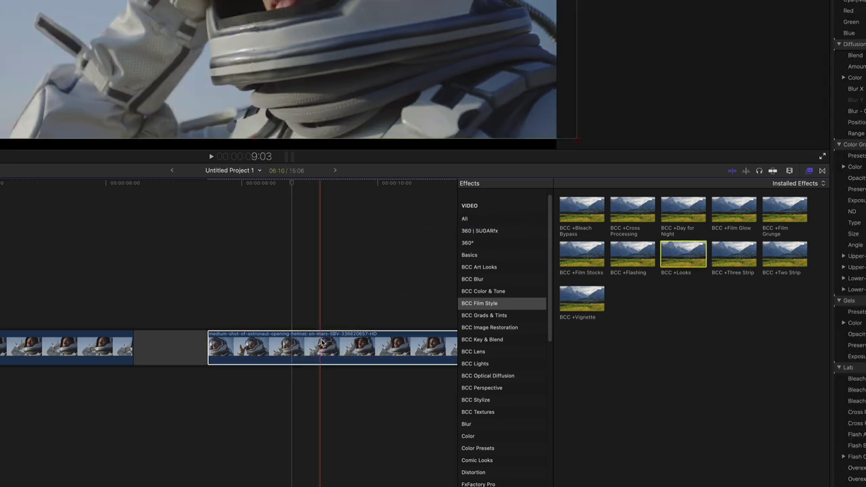
left_click(808, 172)
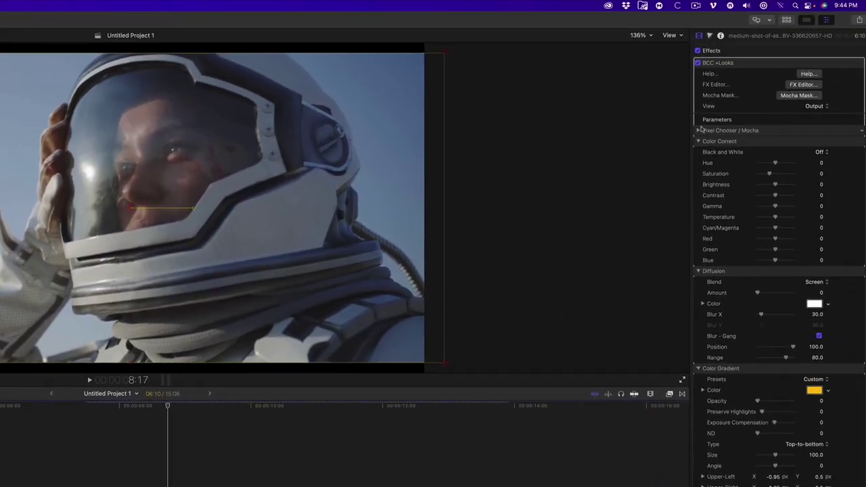
left_click(802, 84)
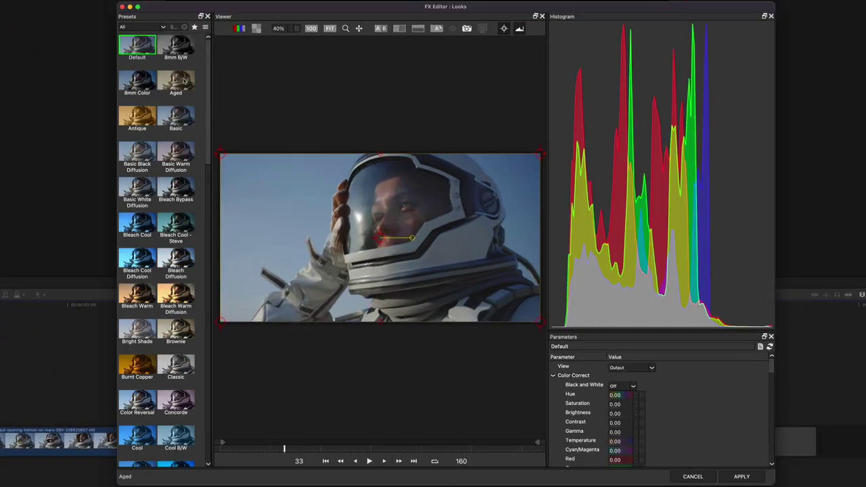
- Try the Antique, Basic Black Diffusion, Bleach Bypass, Bleach Cool - Steve, Bleach Diffusion, Bleach Cool Diffusion, Bleach Warm and Brownie presets
left_click(148, 123)
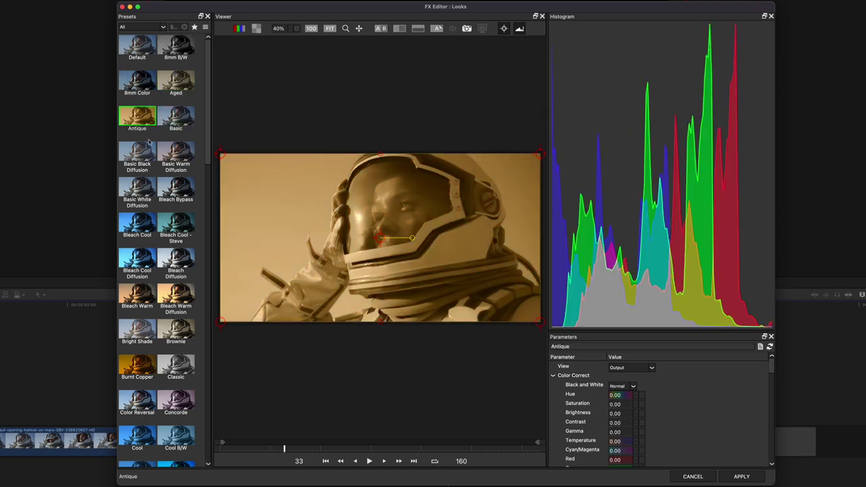
left_click(145, 151)
left_click(175, 189)
left_click(181, 228)
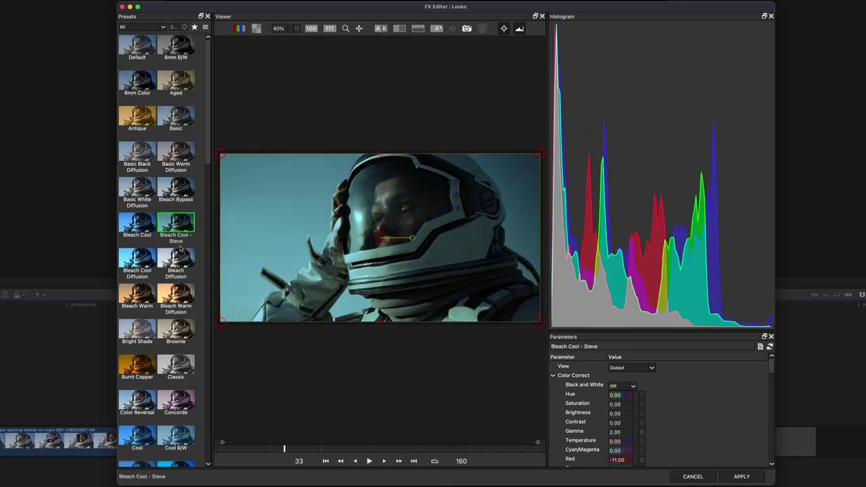
left_click(178, 258)
left_click(138, 262)
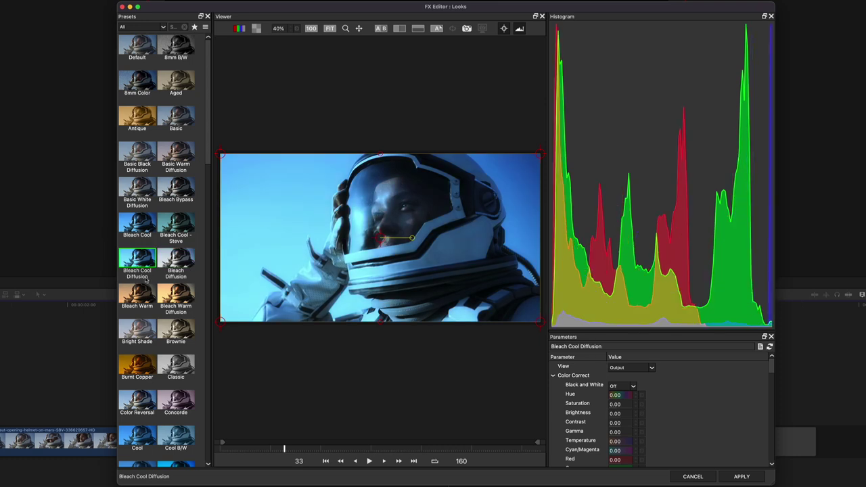
left_click(144, 289)
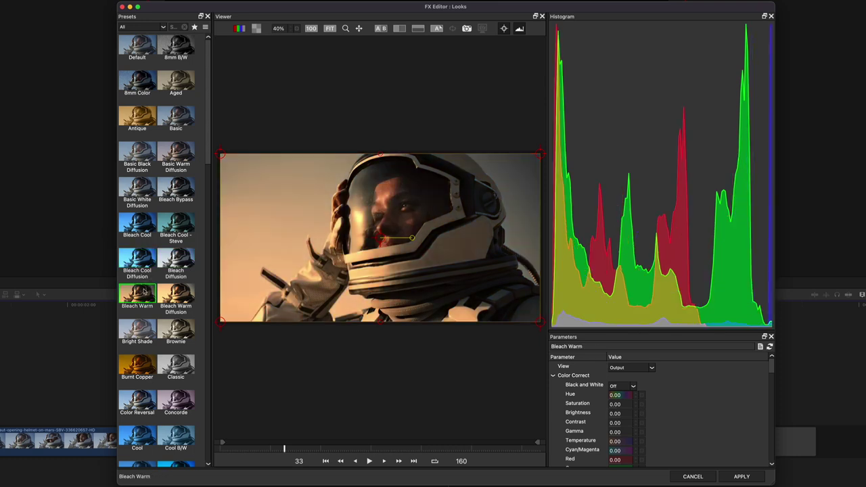
left_click(175, 331)
scroll(177, 331, "down", 2)
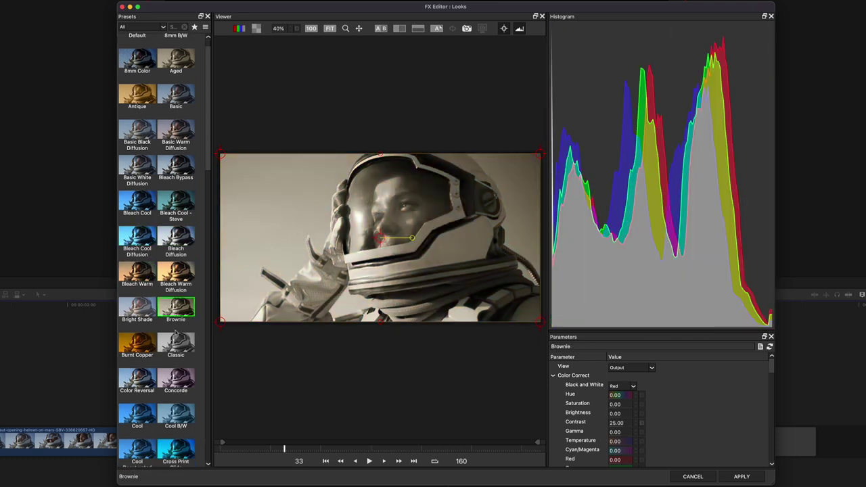
scroll(177, 330, "up", 2)
- Try the 8mm Color and Basic Warm Diffusion presets, playing the clip with each look
left_click(142, 85)
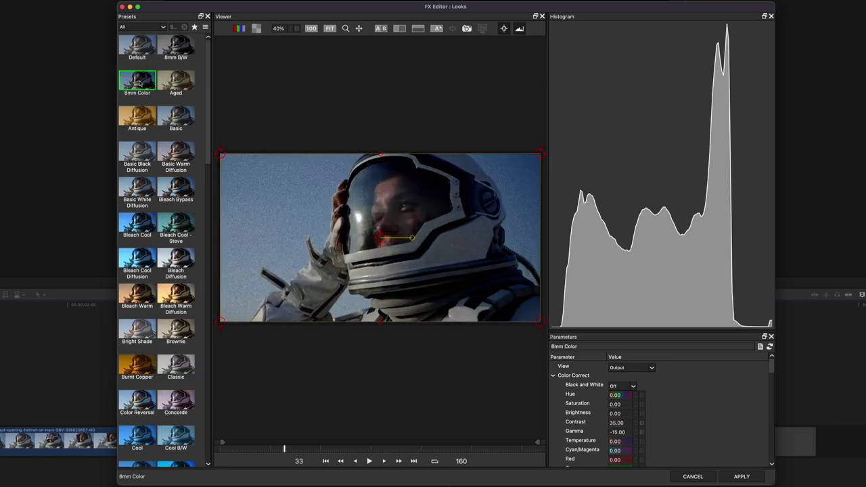
key("space")
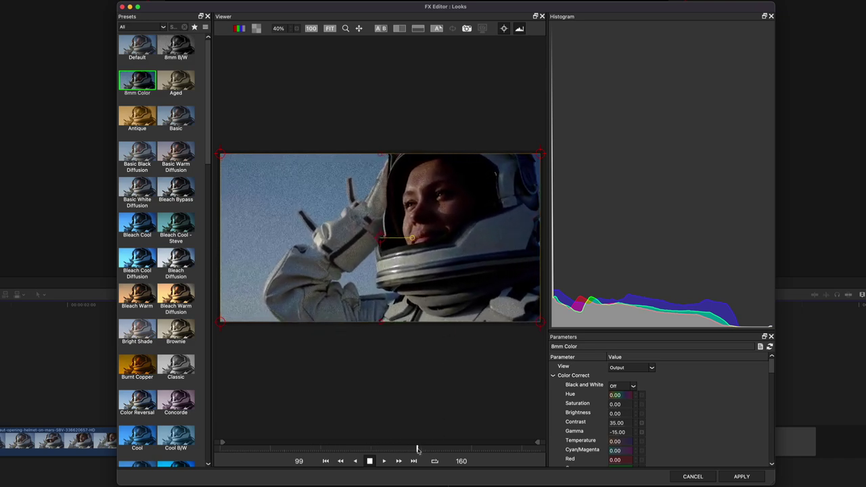
key("space")
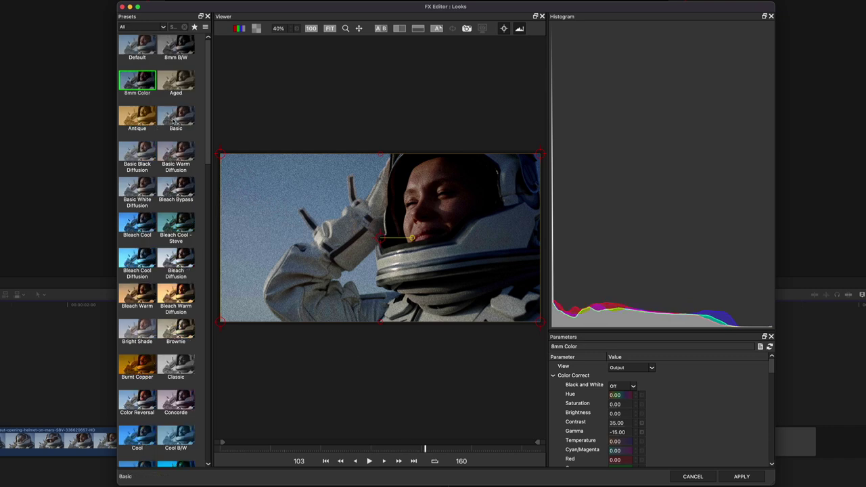
left_click(171, 150)
key("space")
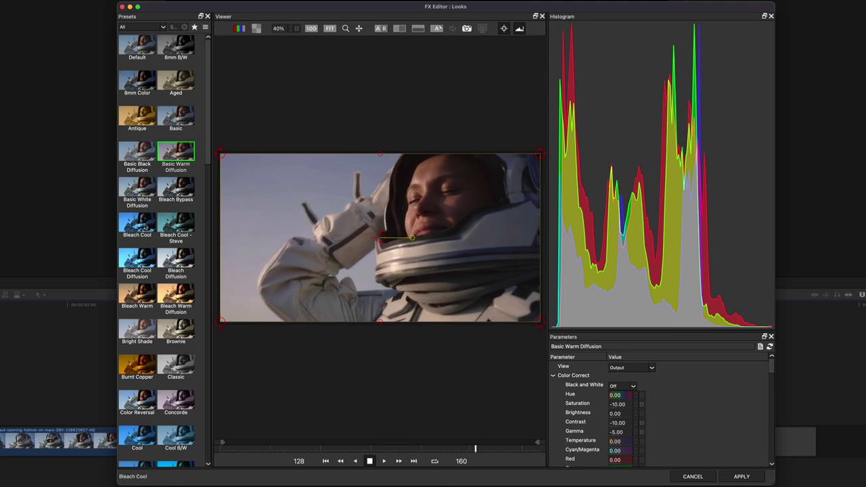
key("space")
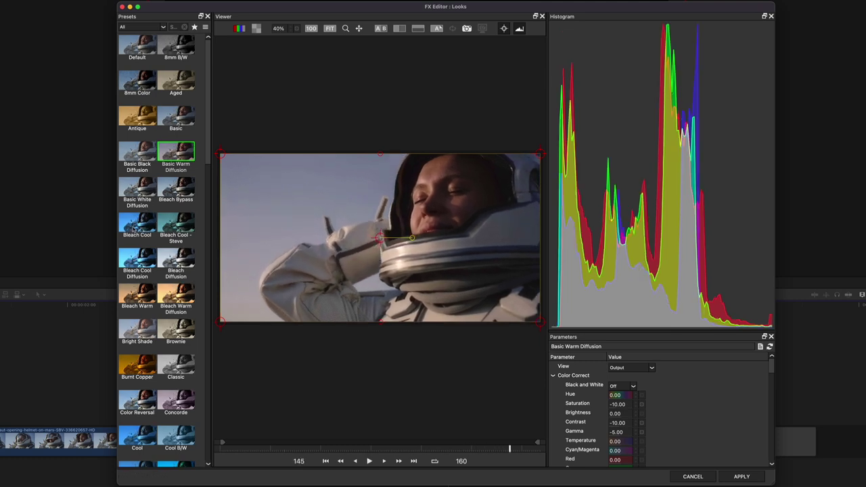
- Choose the Bleach Cool preset and play the clip to preview the look
left_click(132, 228)
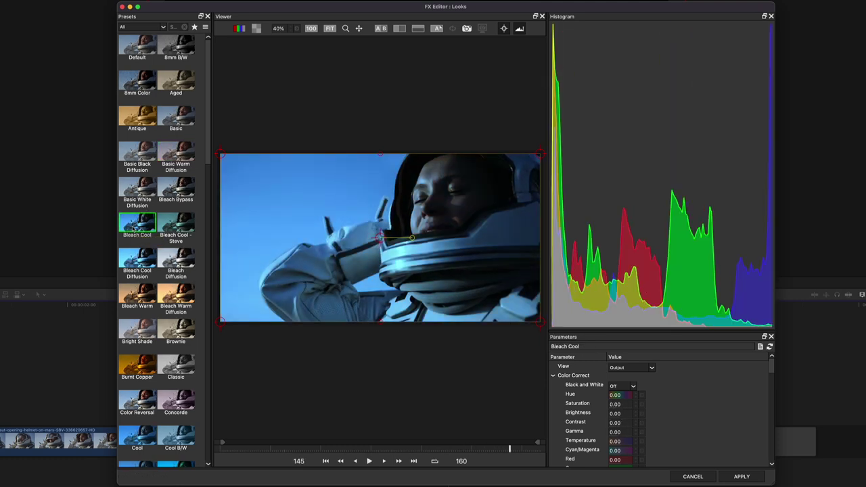
key("space")
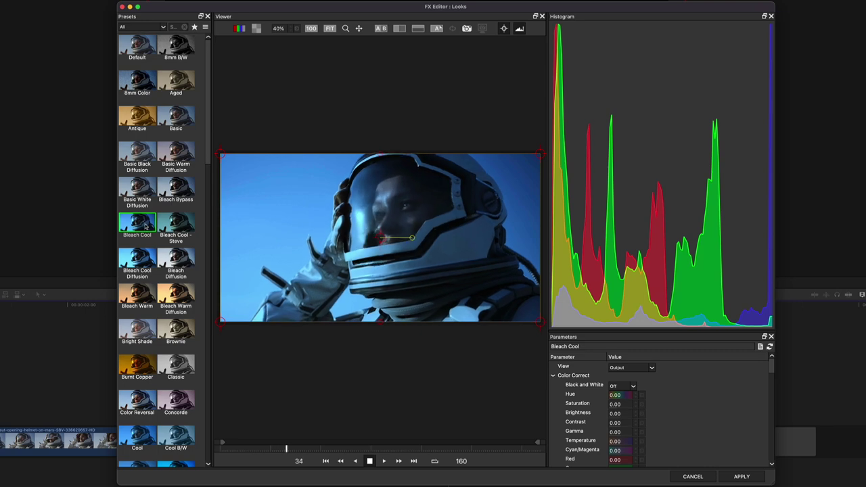
key("space")
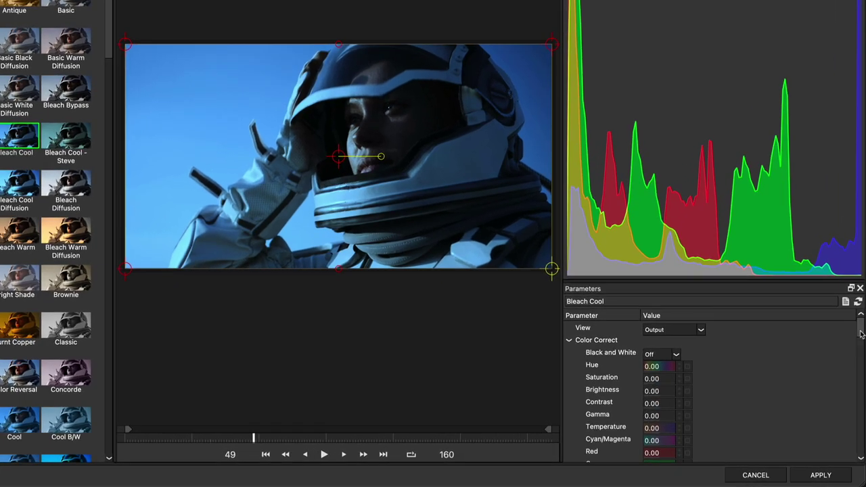
- Set the Color Correct Gamma to 9 and Red to 51 for the Bleach Cool look
mouse_move(861, 334)
left_mouse_down()
mouse_move(849, 365)
mouse_move(851, 331)
left_mouse_up()
scroll(851, 336, "down", 1)
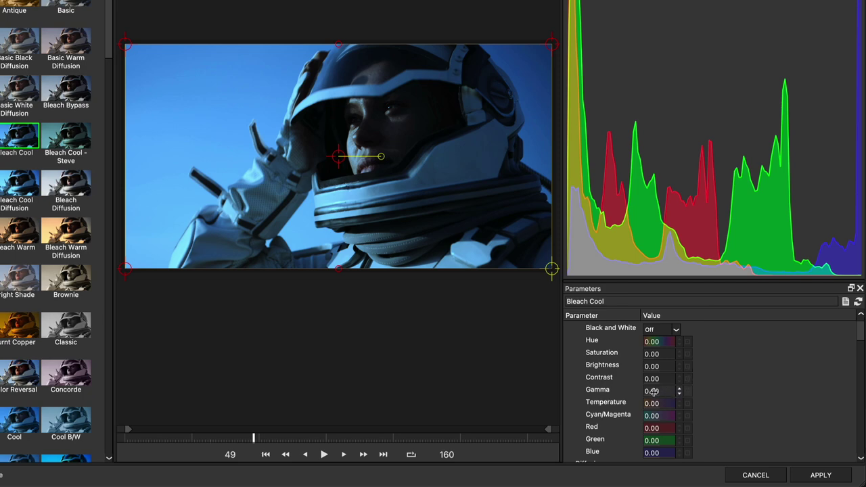
mouse_move(657, 391)
left_mouse_down()
mouse_move(669, 392)
mouse_move(654, 392)
left_mouse_up()
scroll(653, 391, "up", 5)
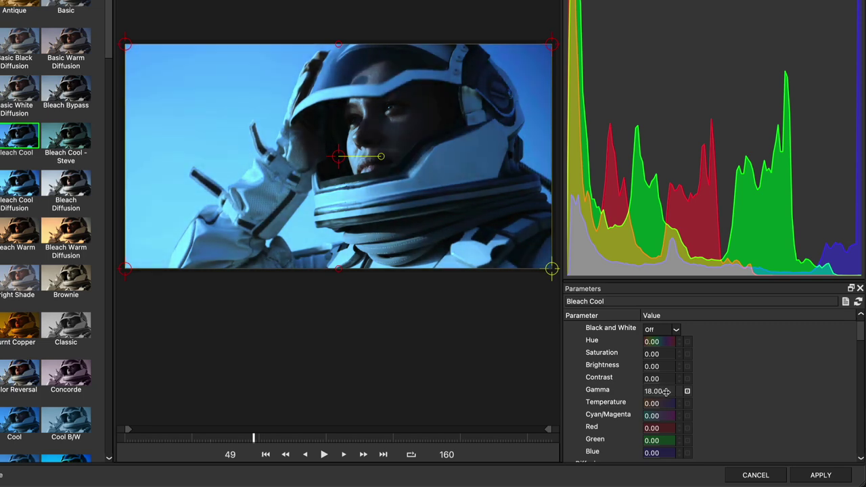
scroll(660, 391, "down", 1)
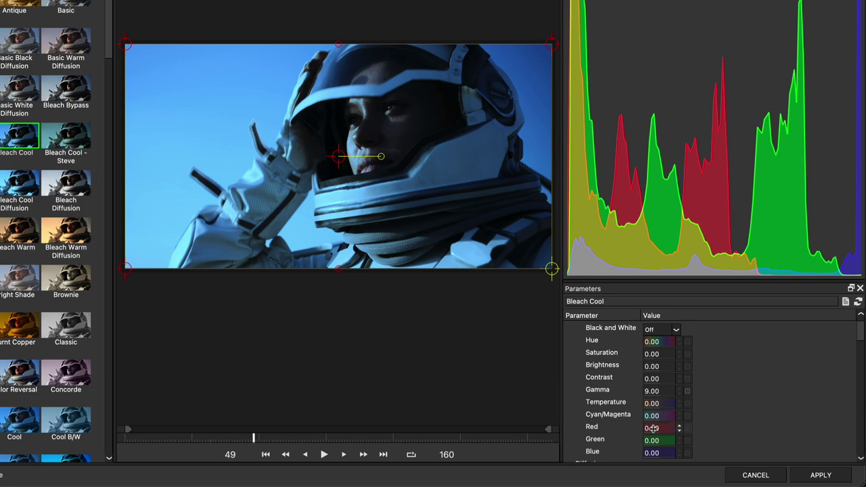
left_click_drag(653, 429, 683, 429)
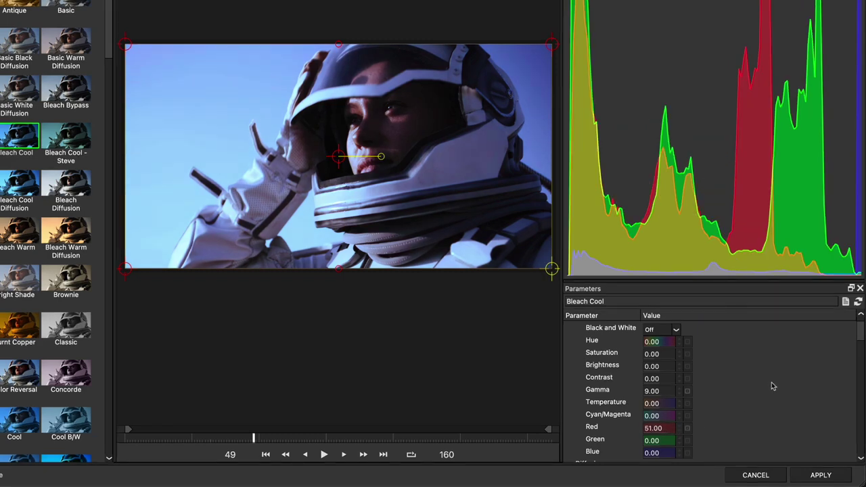
- Set the linked Diffusion Blur values to 44
scroll(773, 387, "down", 5)
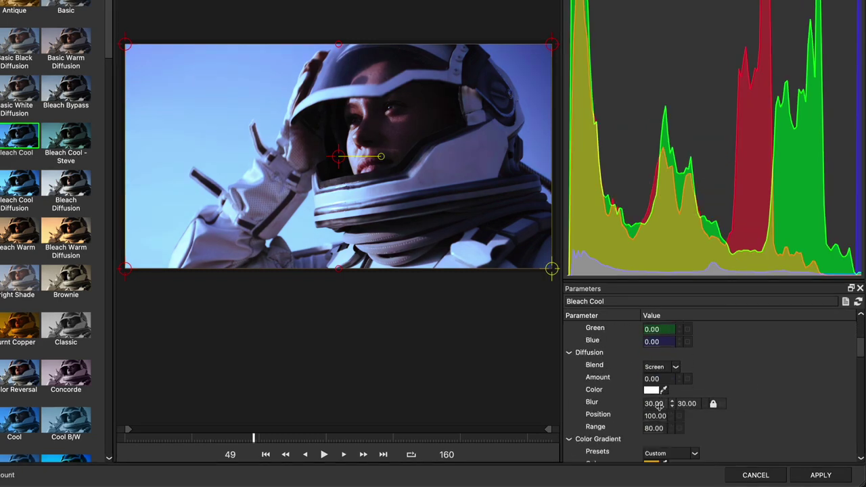
scroll(658, 403, "down", 5)
left_click_drag(655, 403, 717, 393)
- Set the Color Gradient's Opacity to 100 and its color to yellow
scroll(767, 383, "down", 4)
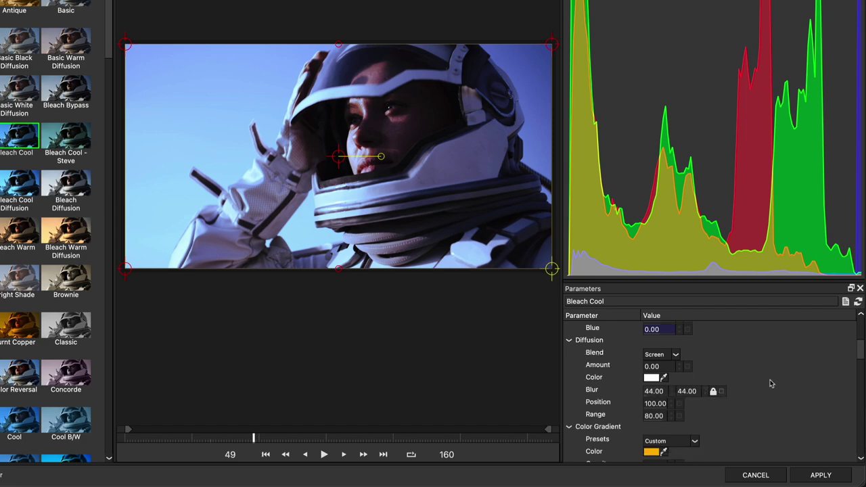
scroll(770, 383, "down", 5)
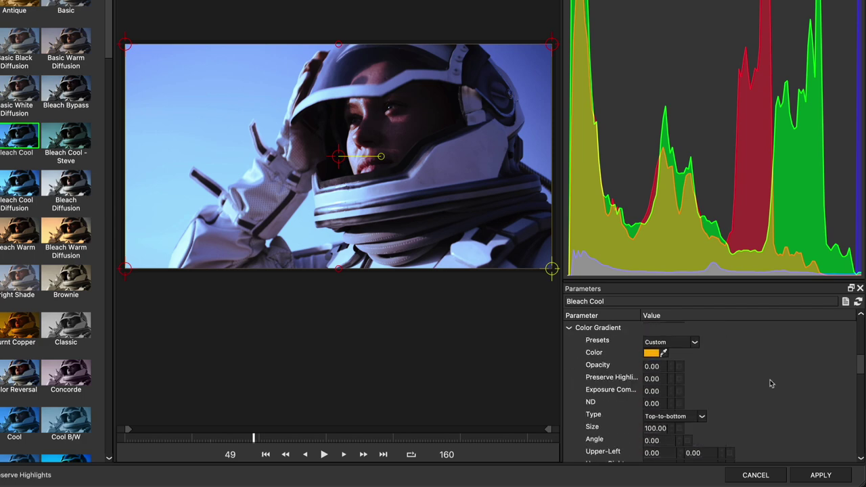
left_click_drag(668, 367, 716, 375)
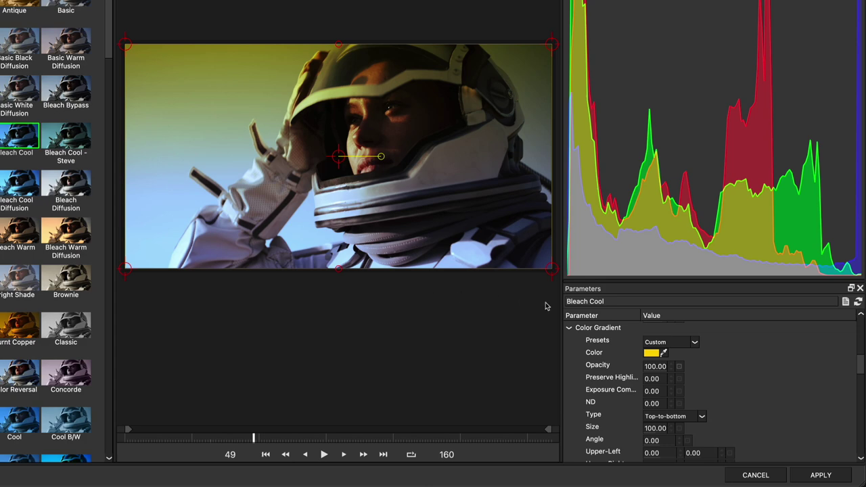
- Save the customized look as a new preset named Gradient Cool
left_click(844, 301)
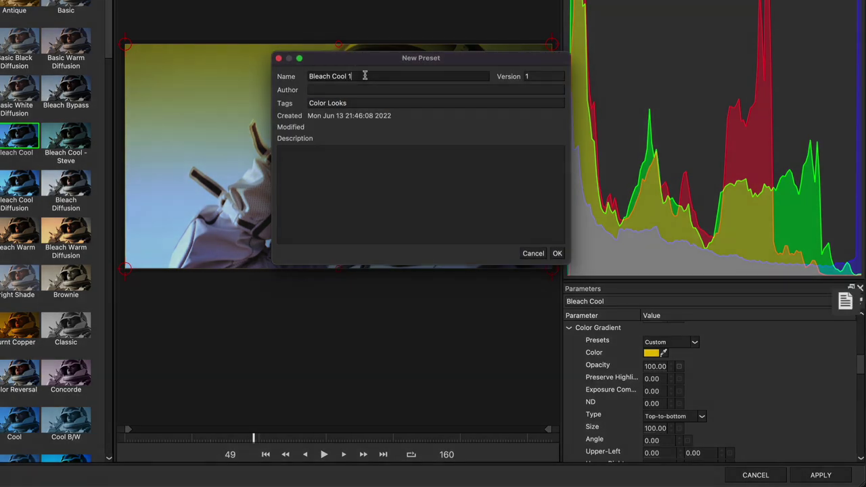
left_click_drag(364, 75, 304, 76)
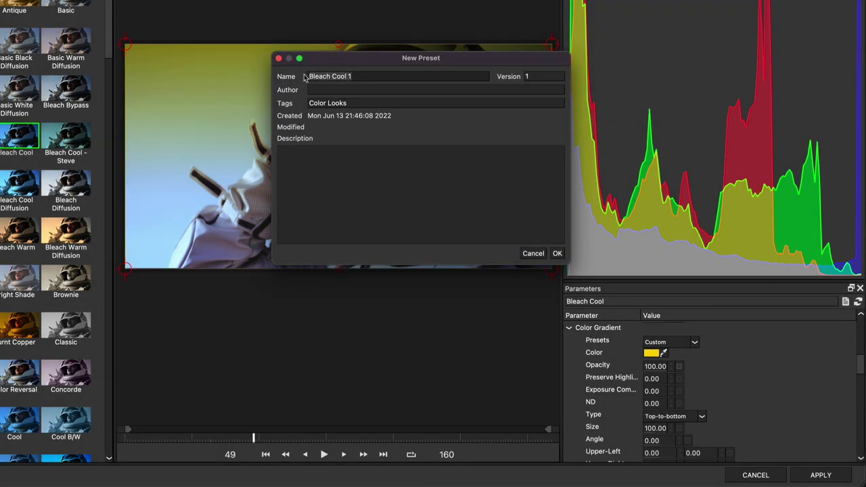
key("BackSpace")
left_click(557, 253)
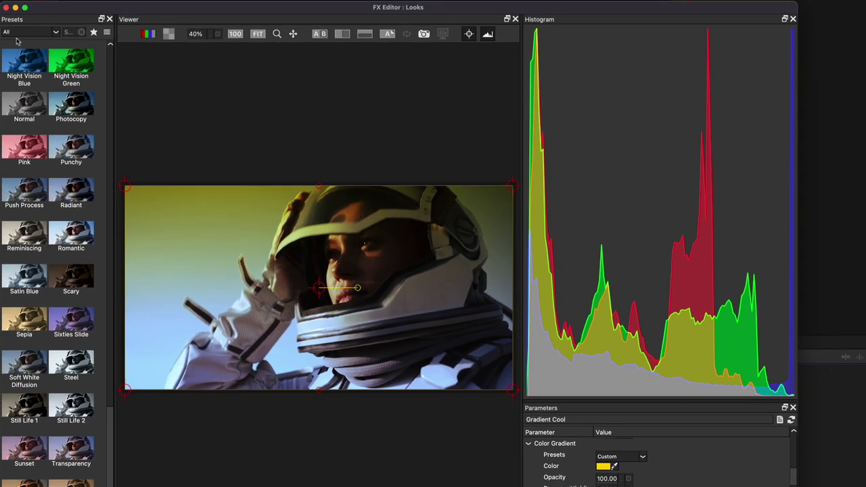
- Filter the presets to the Custom category and compare the two saved looks on the clip, ending on Gradient Cool
left_click(23, 33)
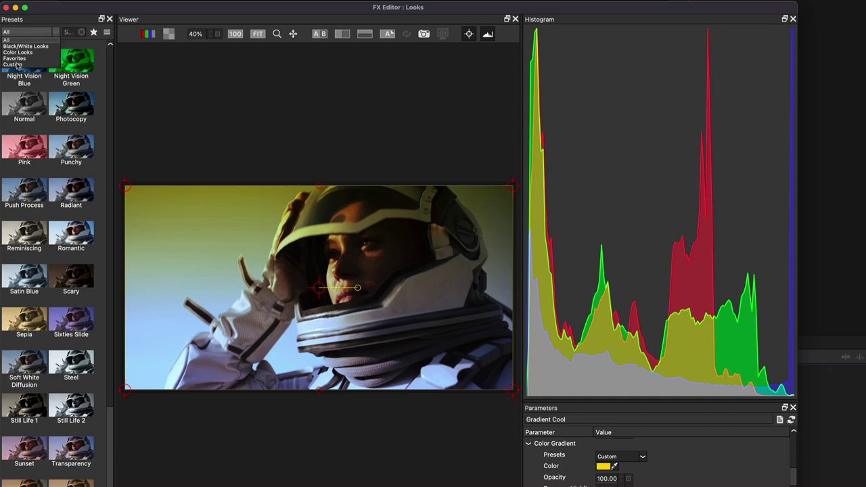
left_click(15, 65)
left_click(17, 60)
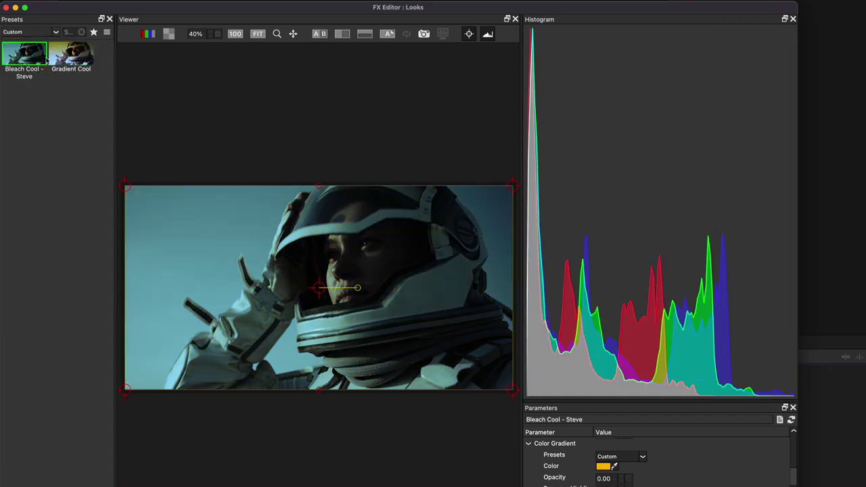
left_click(64, 61)
left_click(36, 60)
left_click(68, 59)
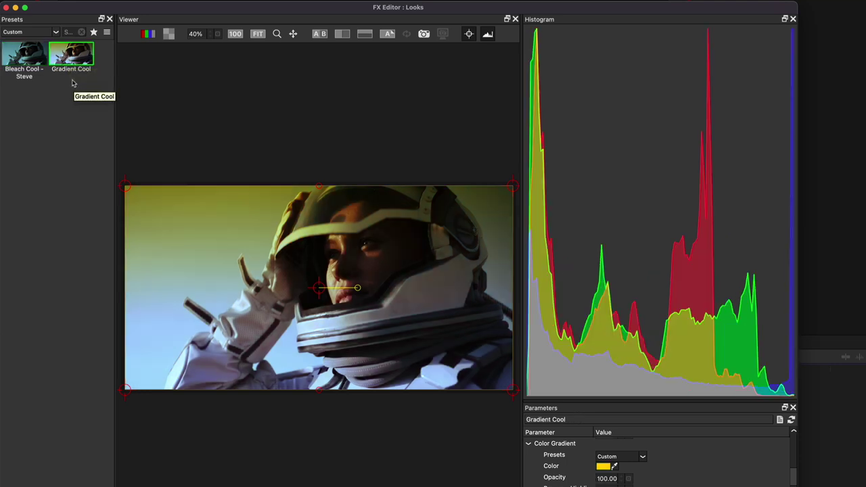
- Show all presets again, choose the 8mm B/W look, check it at frame 123, and apply it to the clip
left_click(33, 33)
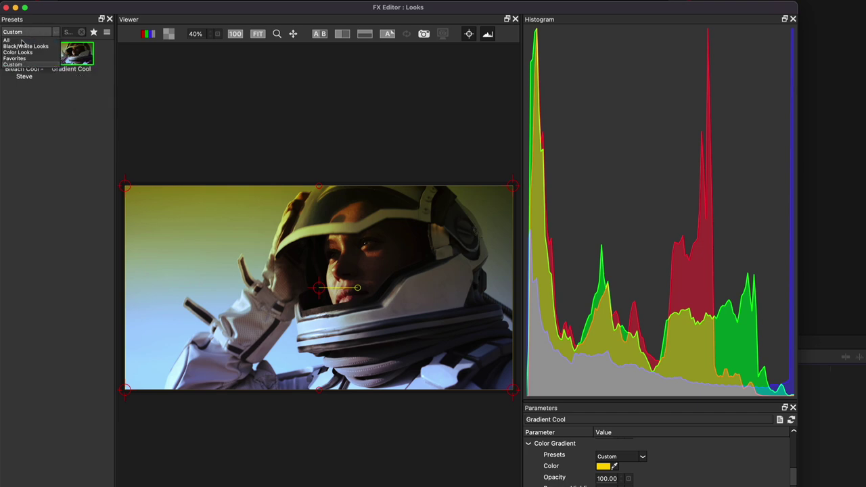
left_click(20, 40)
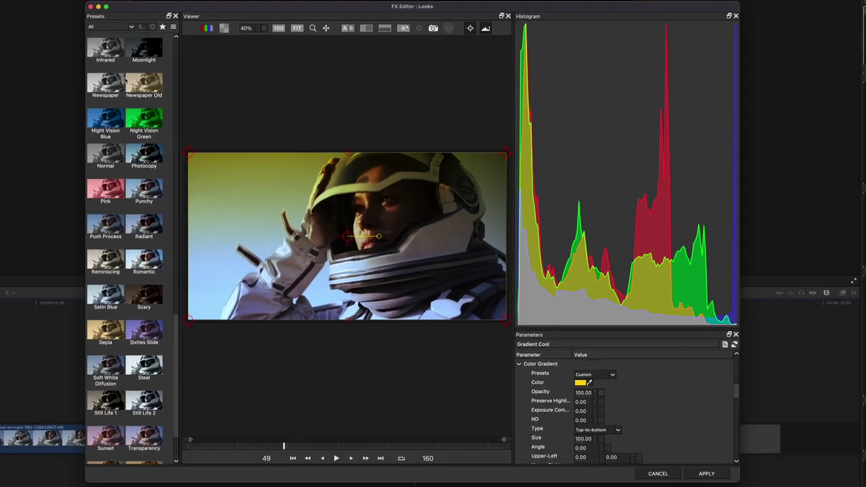
scroll(47, 97, "up", 2)
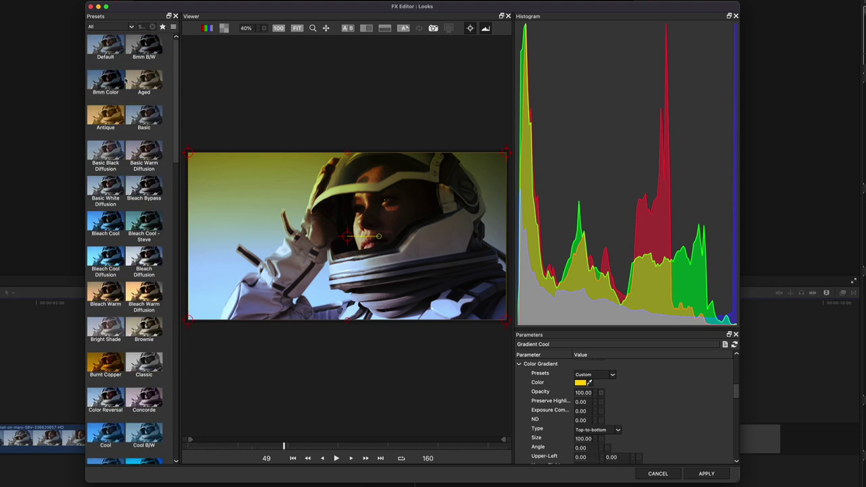
left_click(143, 48)
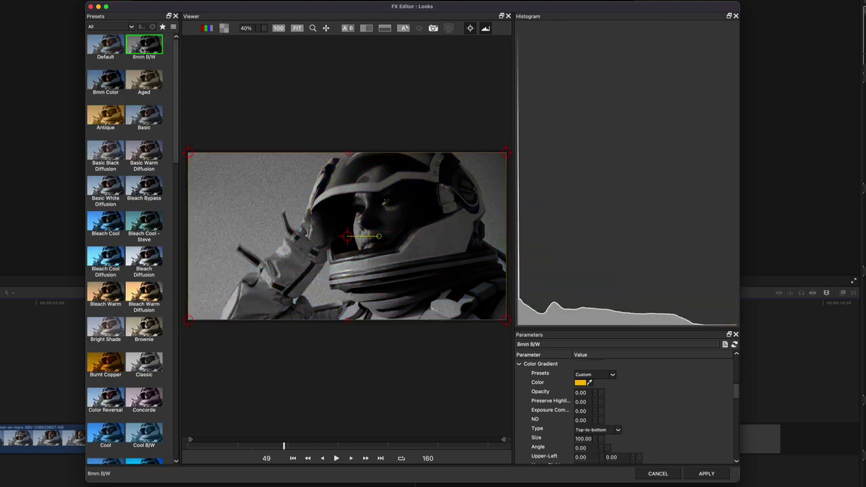
left_click_drag(284, 446, 432, 462)
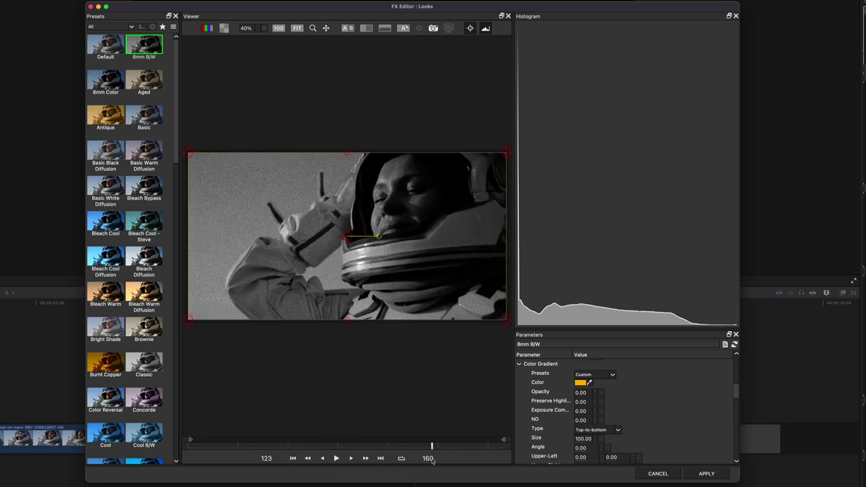
left_click(706, 473)
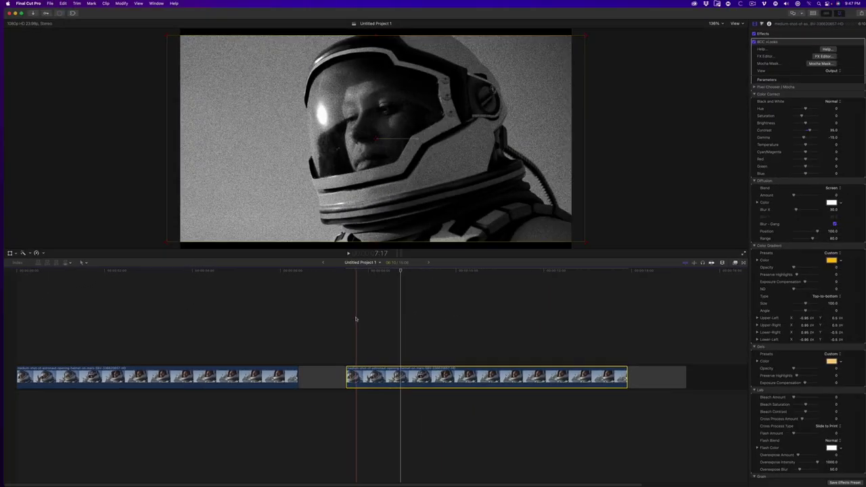
- Play the second clip in the timeline to review the film look, and move the playhead back to 10:13
key("space")
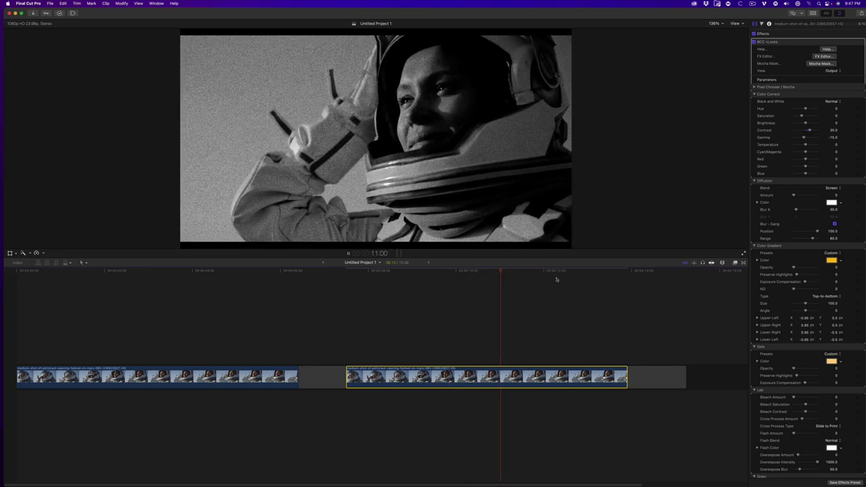
key("space")
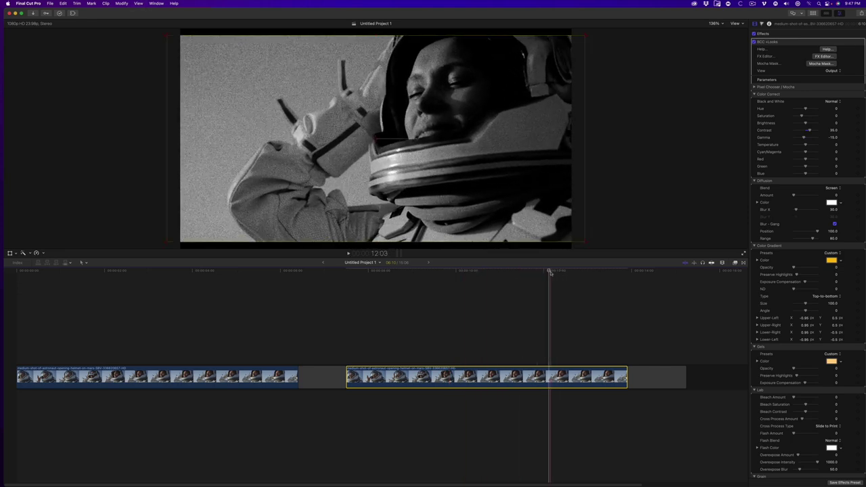
left_click_drag(550, 273, 482, 292)
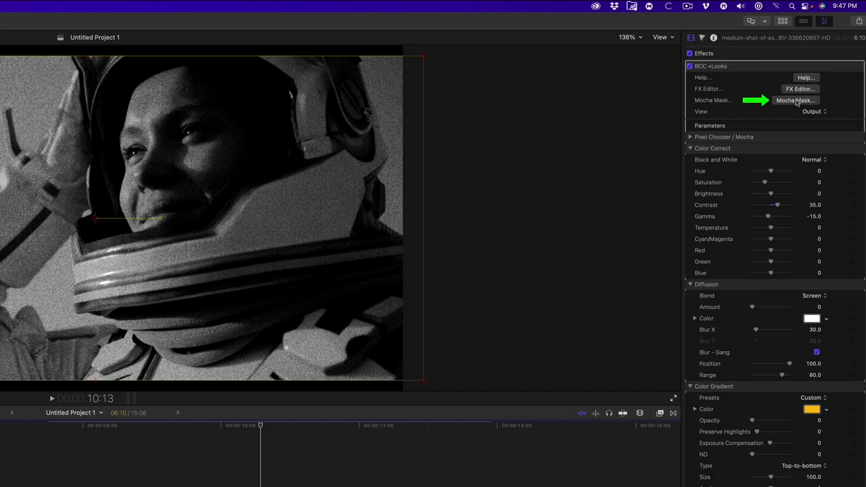
- Open the Mocha mask for the BCC +Looks effect and go to about 2:03, where the visor leaves the face visible
left_click(797, 103)
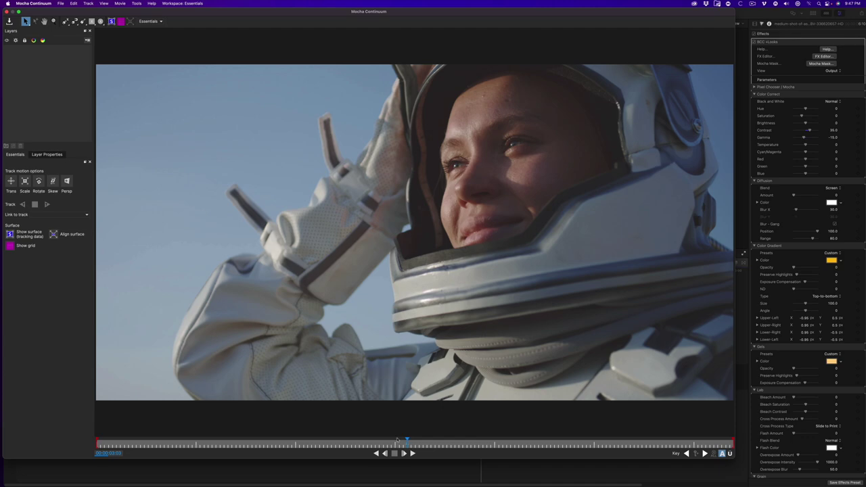
left_click_drag(417, 441, 381, 444)
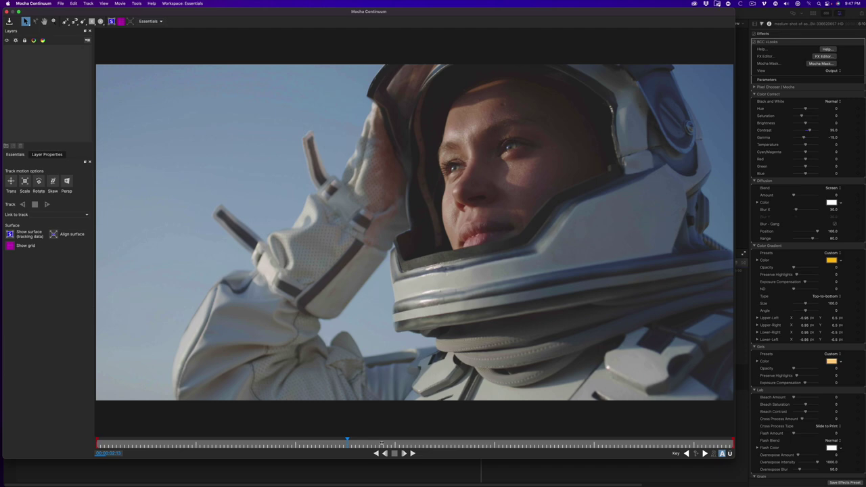
left_click_drag(382, 444, 314, 447)
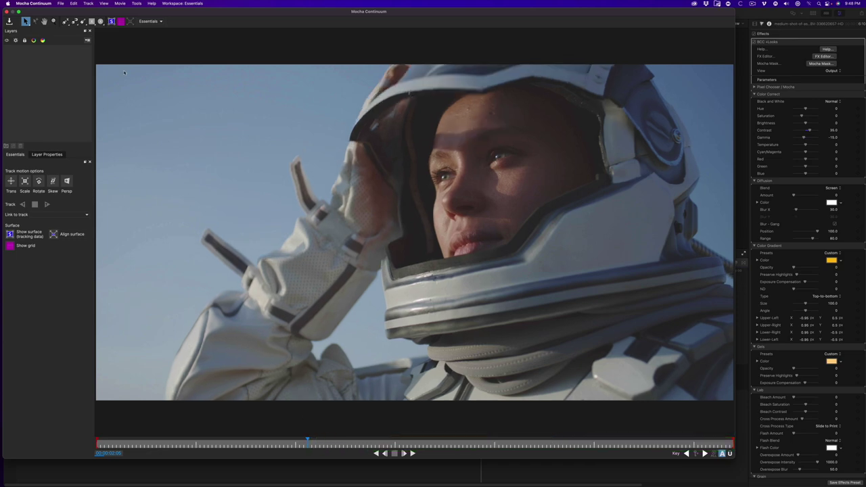
- Draw an X-Spline mask around the astronaut's face inside the helmet opening and adjust its points to follow the rim
left_click(65, 22)
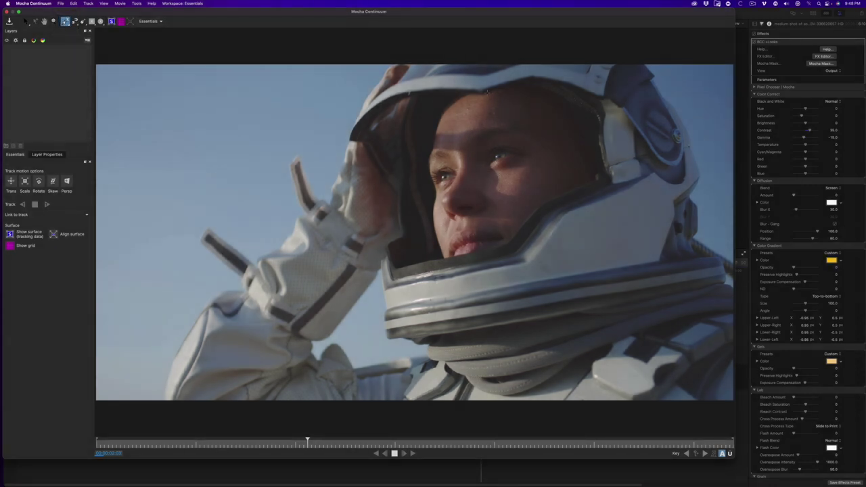
left_click(494, 87)
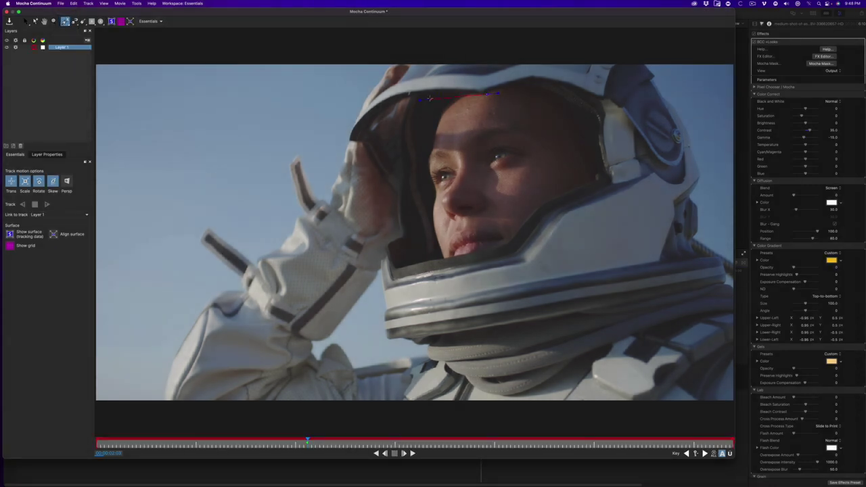
left_click(414, 189)
left_click(438, 274)
key("s")
left_click_drag(498, 90, 525, 86)
left_click_drag(428, 104, 439, 102)
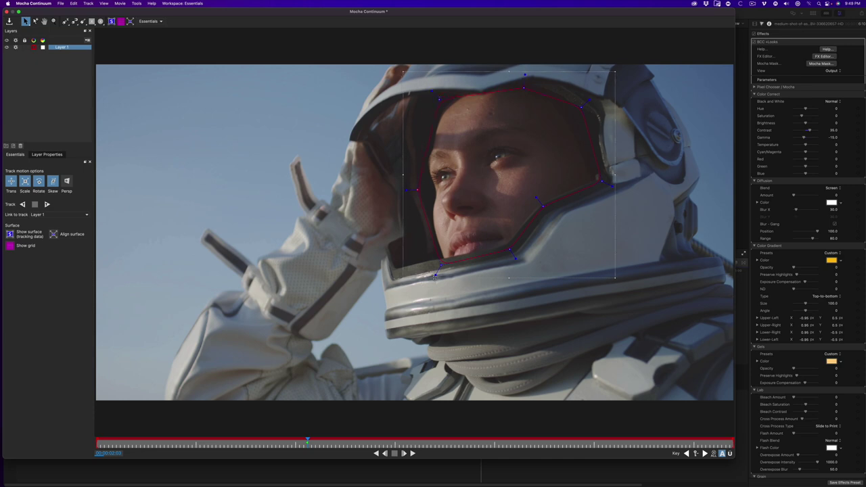
left_click_drag(437, 276, 436, 273)
- Track the face mask forward with translation, scale, rotation and skew, and play the tracked frames to check it
left_click(47, 205)
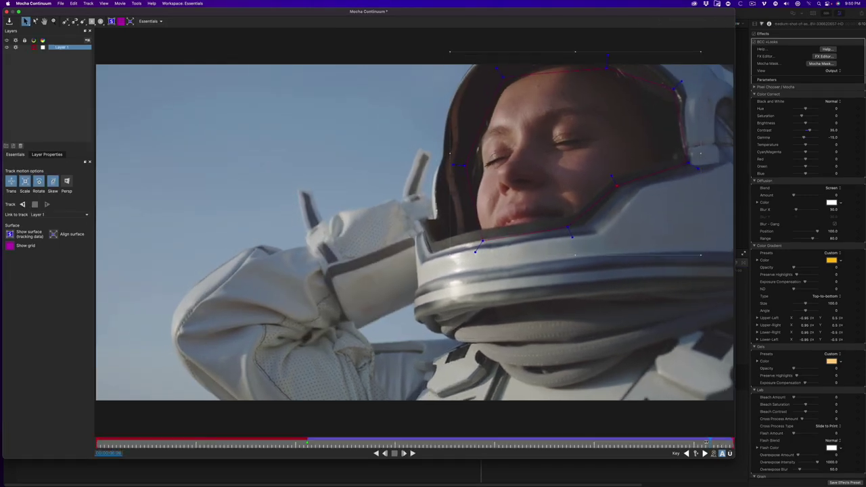
left_click_drag(604, 443, 322, 441)
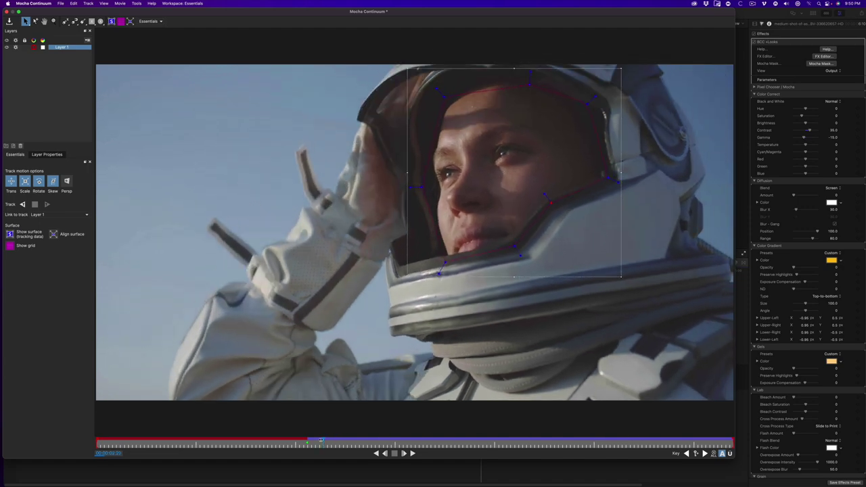
key("space")
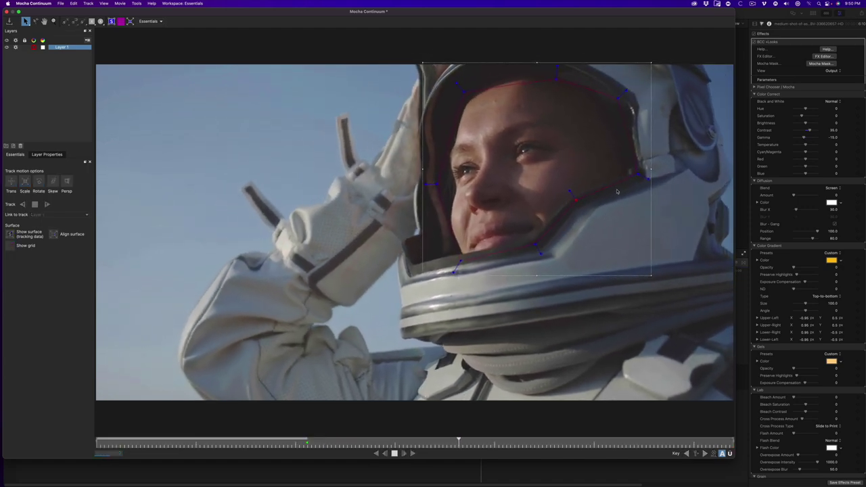
key("space")
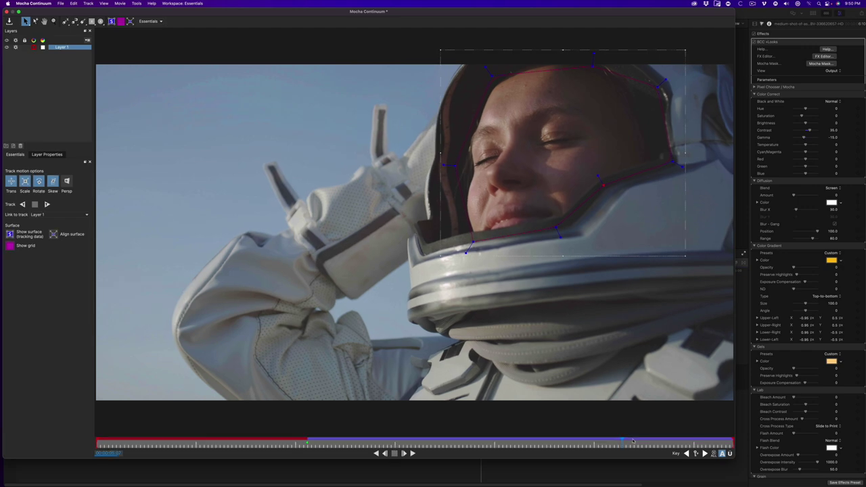
left_click_drag(592, 441, 372, 444)
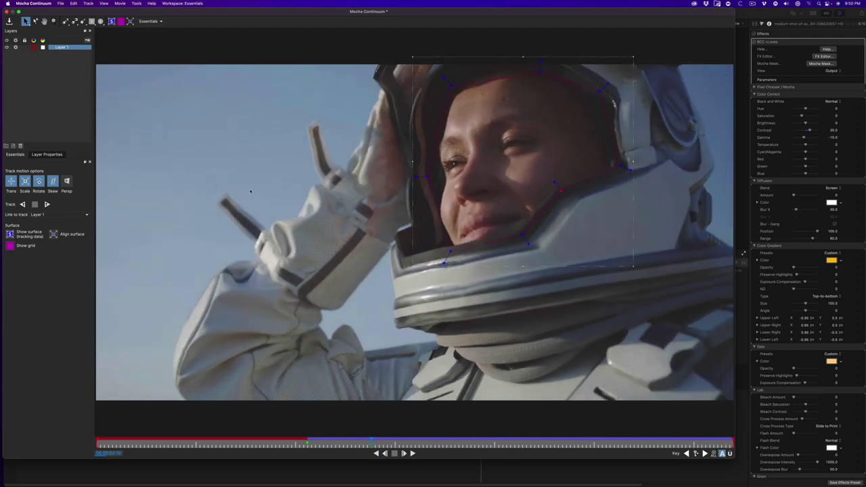
- Display the grid overlay, scrub through the tracked frames to check the planar track, and hide the grid again
left_click(122, 21)
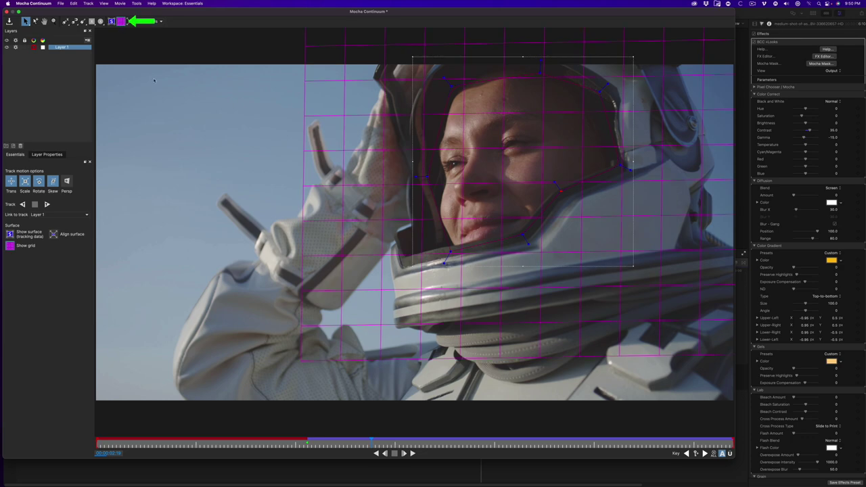
left_click(343, 439)
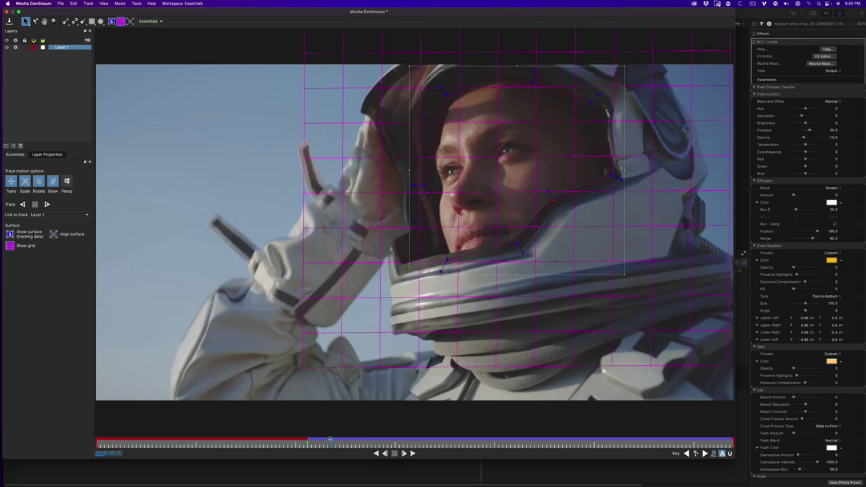
left_click_drag(342, 439, 561, 442)
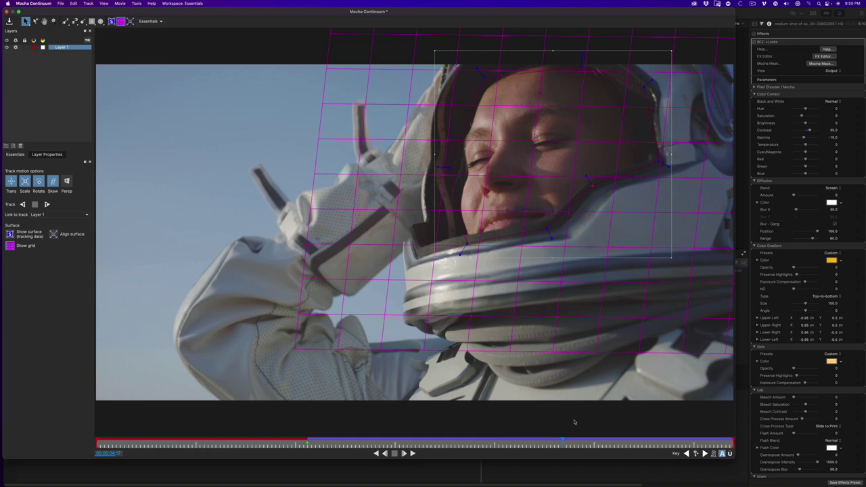
left_click_drag(629, 441, 612, 451)
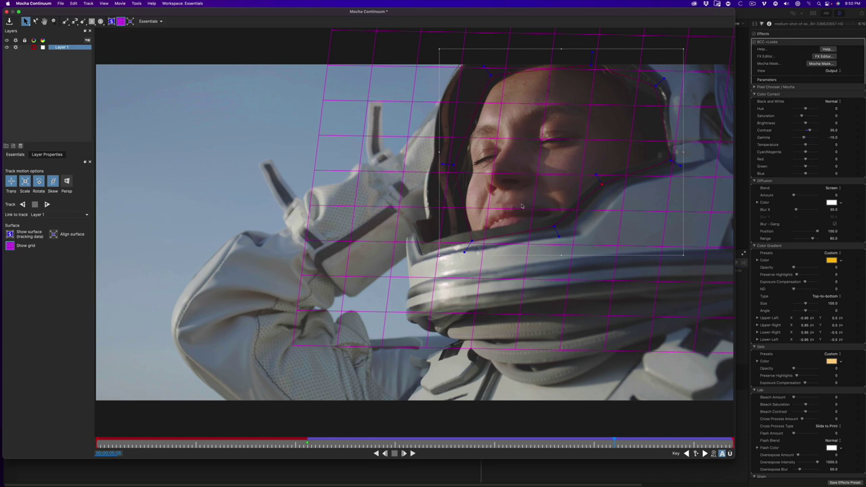
mouse_move(615, 441)
left_mouse_down()
mouse_move(483, 444)
mouse_move(607, 440)
left_mouse_up()
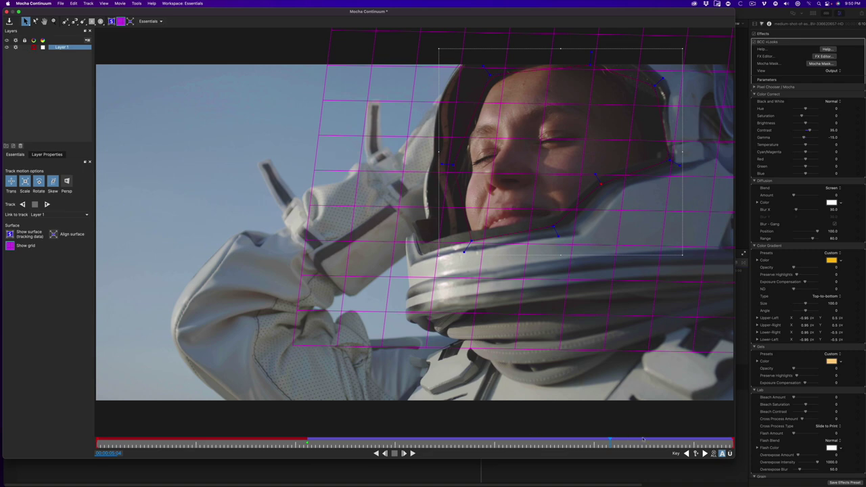
left_click_drag(642, 441, 670, 441)
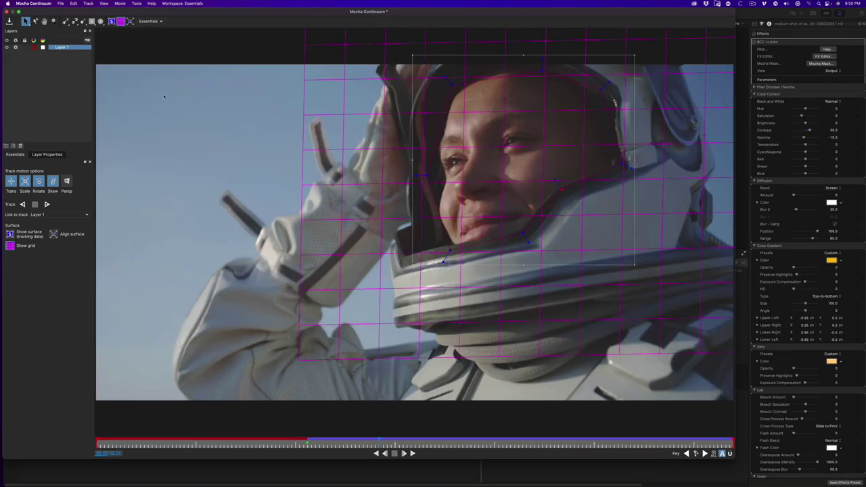
left_click(122, 22)
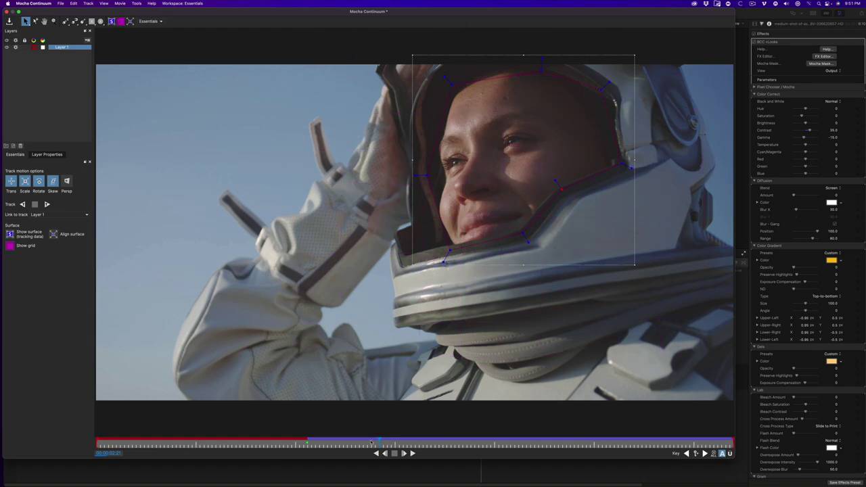
- Reposition the mask's lower-left point at about 5:06 and review the frames between the mask keyframes
left_click_drag(380, 441, 365, 442)
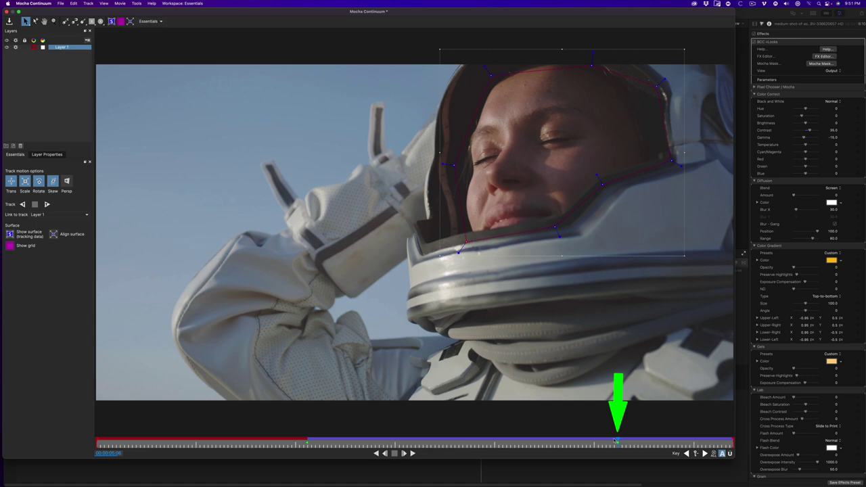
left_click_drag(615, 440, 479, 460)
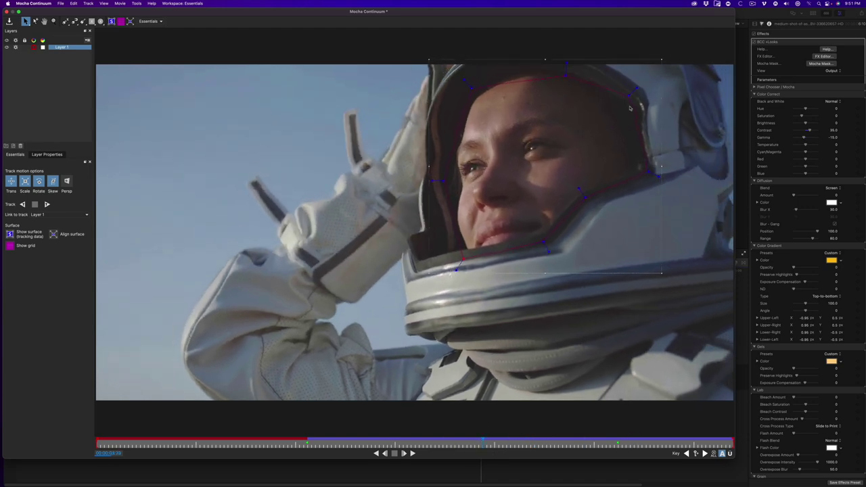
- Shift the two mask points on the helmet's earpiece side inward toward the face at 3:22, and again at about 5:11
key("shift")
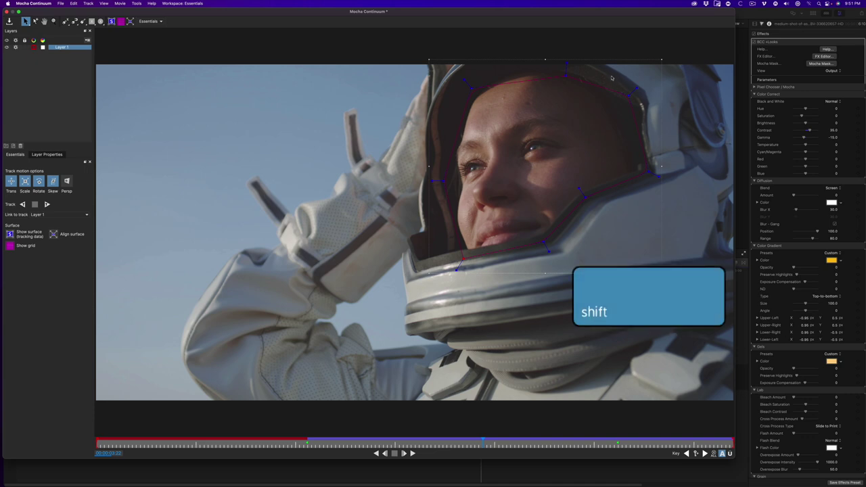
left_click_drag(656, 179, 650, 174)
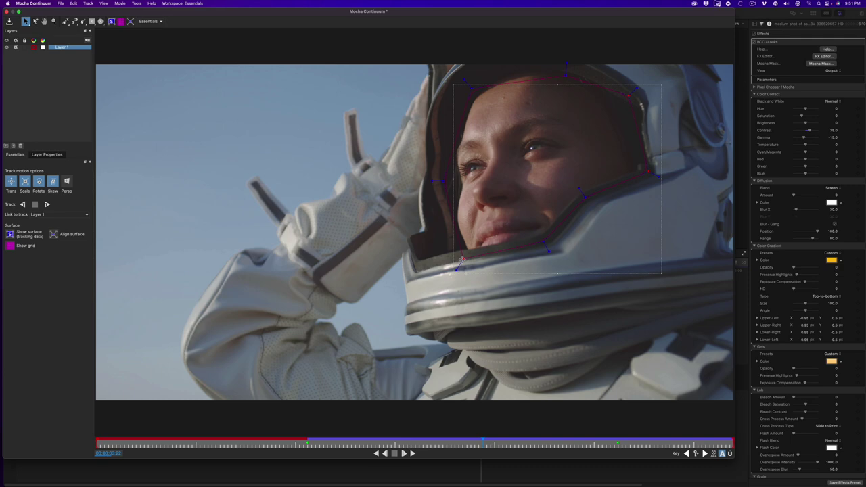
left_click(463, 258, "shift")
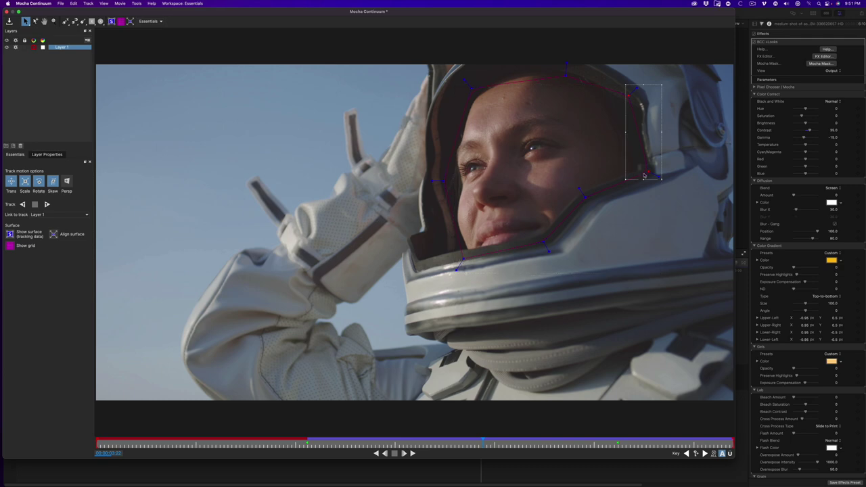
left_click_drag(646, 171, 633, 174)
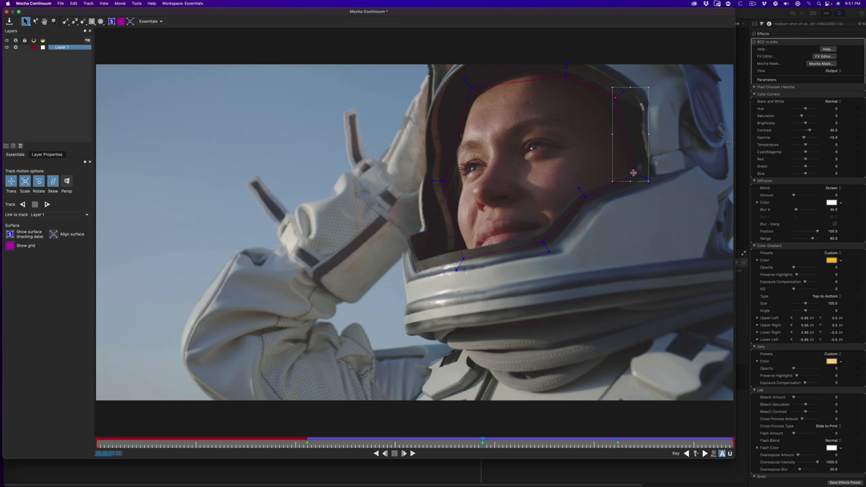
left_click_drag(494, 441, 636, 453)
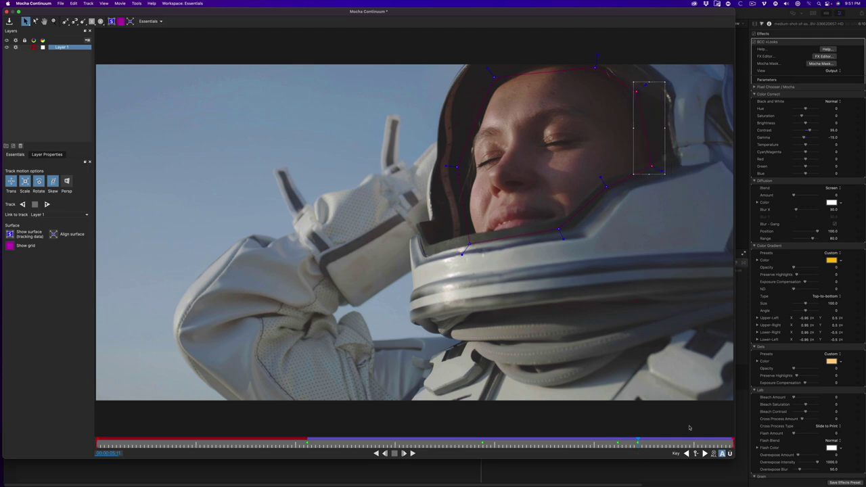
- Delete the mask keyframe at about 5:06 and scrub back through the clip to check the corrected mask shape
mouse_move(631, 439)
left_mouse_down()
mouse_move(642, 444)
mouse_move(614, 455)
mouse_move(621, 447)
left_mouse_up()
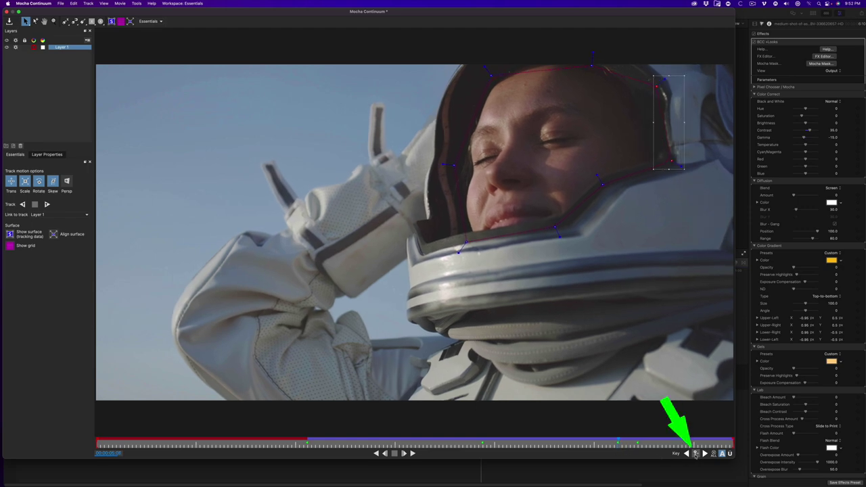
left_click(695, 454)
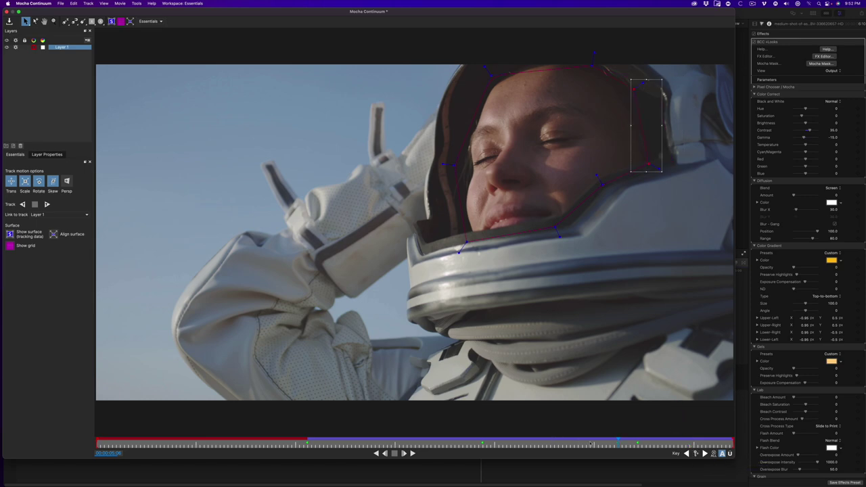
left_click_drag(617, 442, 339, 443)
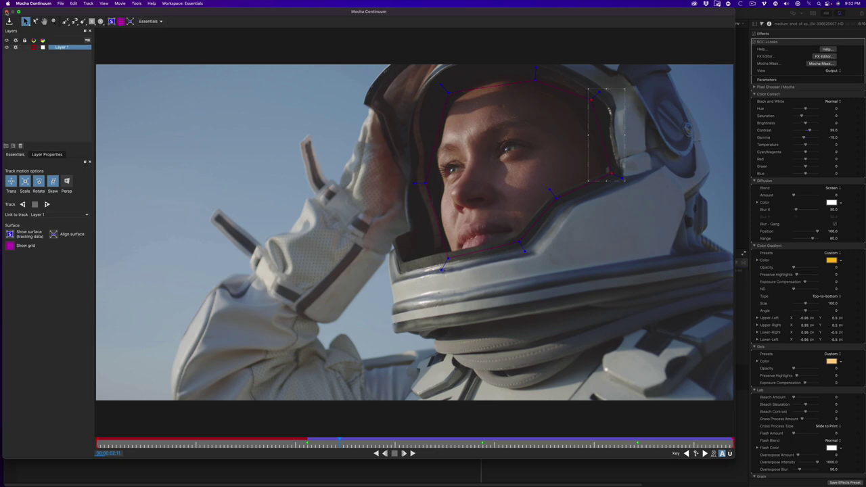
- Close Mocha to return to Final Cut Pro, and display the second astronaut clip's effect parameters at about 10:21
left_click(7, 11)
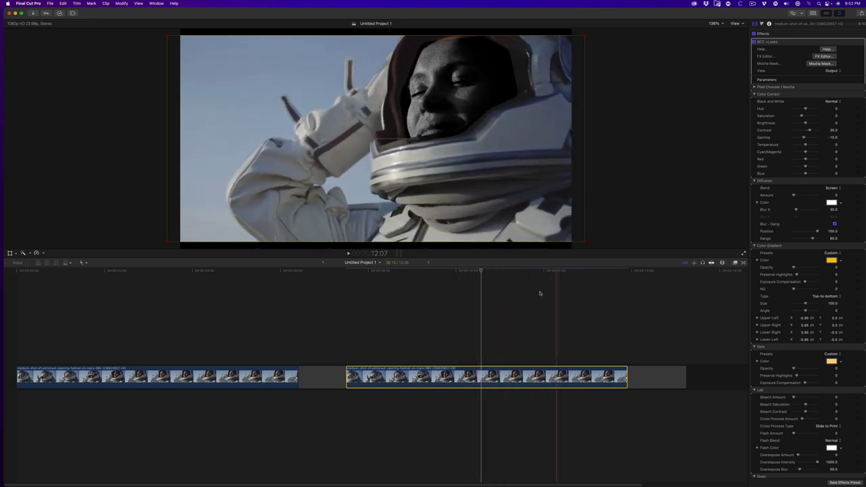
left_click(480, 302)
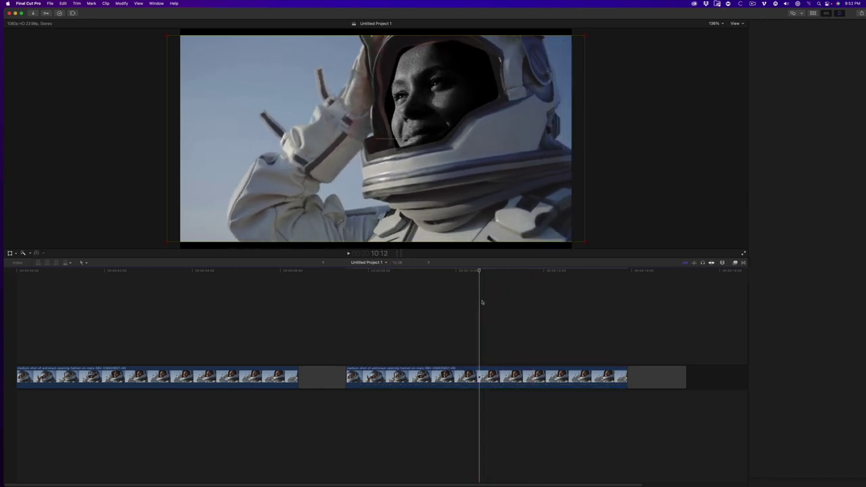
key("super+4")
left_click(494, 298)
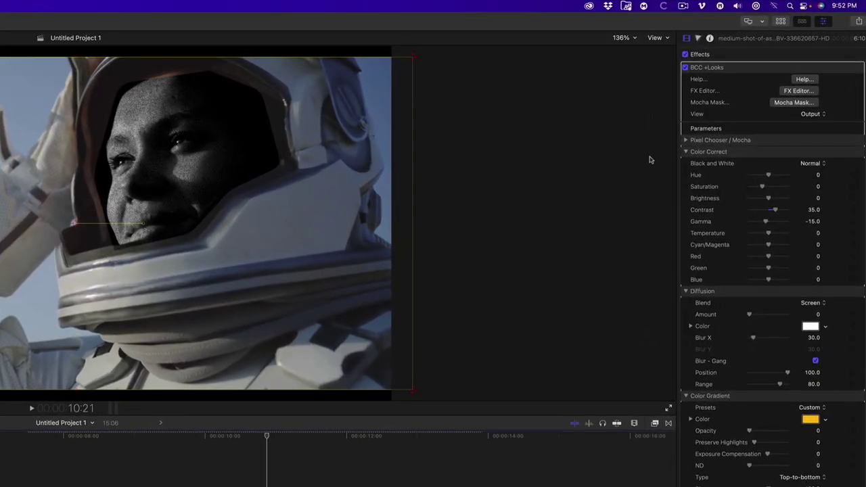
- Invert the Mocha mask in the Pixel Chooser settings so the film look affects everything except the astronaut's face
left_click(685, 141)
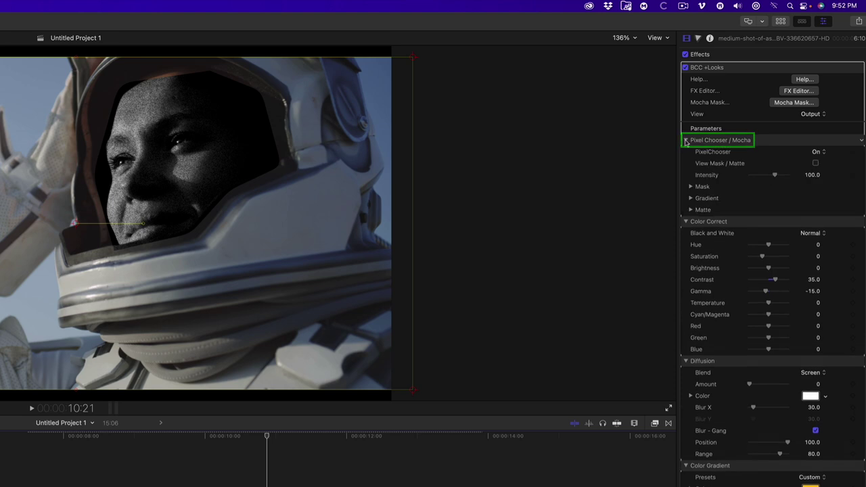
left_click(690, 187)
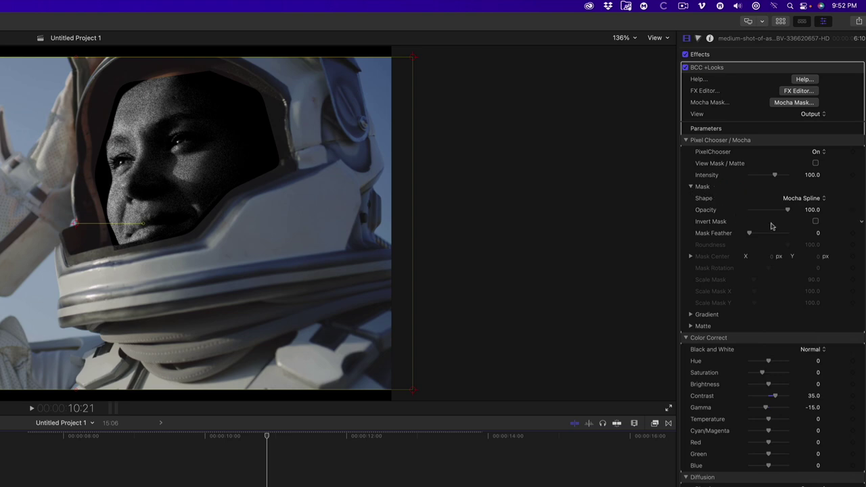
left_click(816, 222)
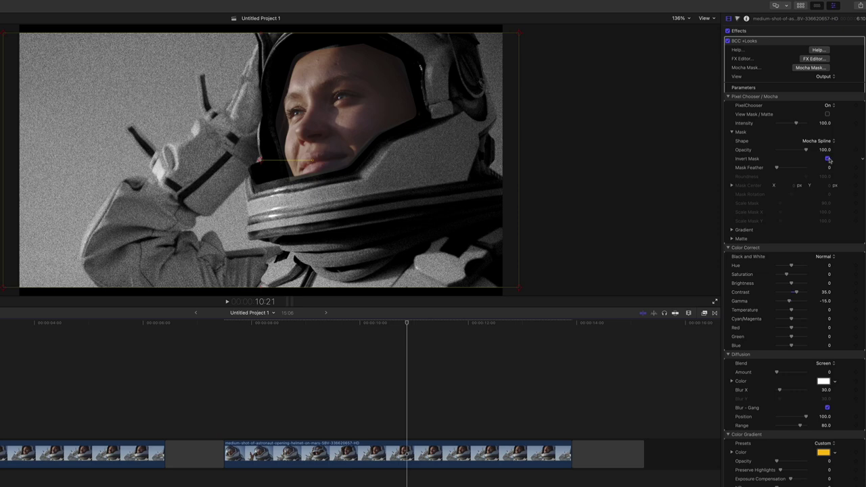
- Set Mask Feather to 16 while viewing the matte, then restore the normal output and review the clip
left_click(827, 115)
left_click_drag(424, 325, 375, 354)
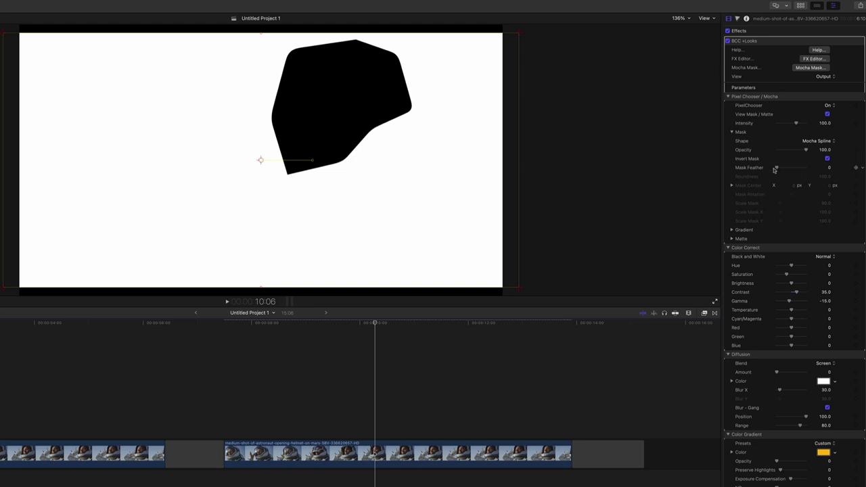
left_click_drag(777, 168, 778, 170)
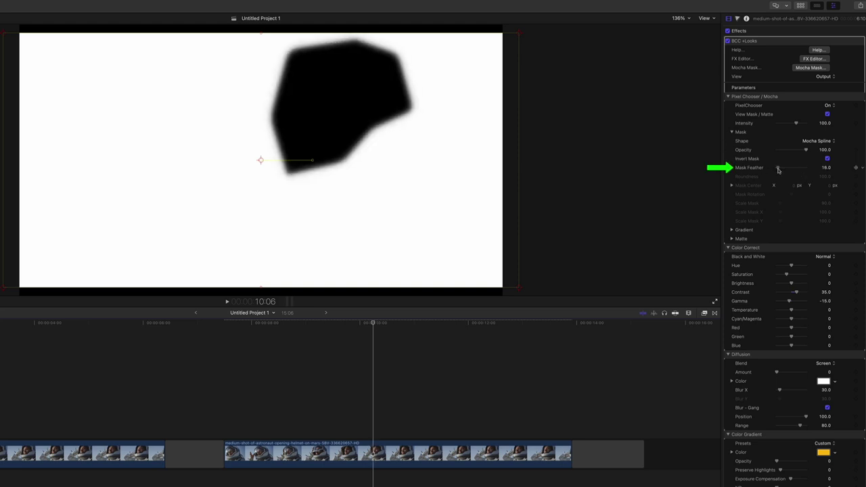
left_click(827, 114)
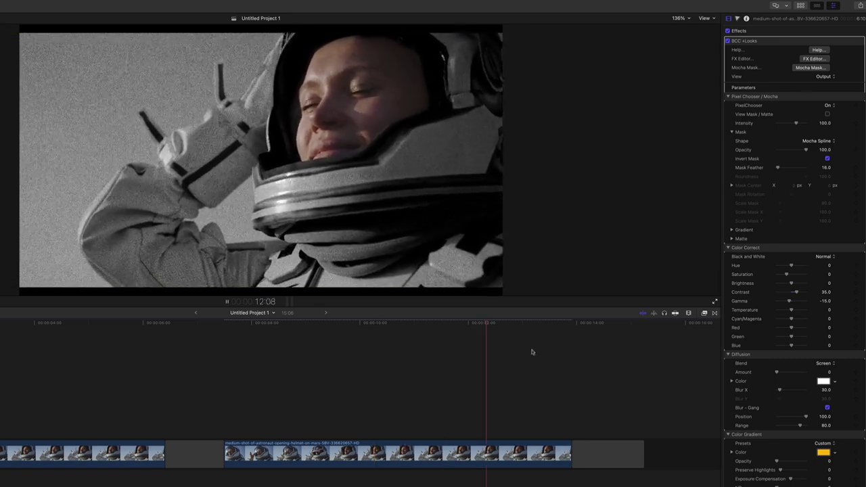
left_click_drag(539, 326, 372, 419)
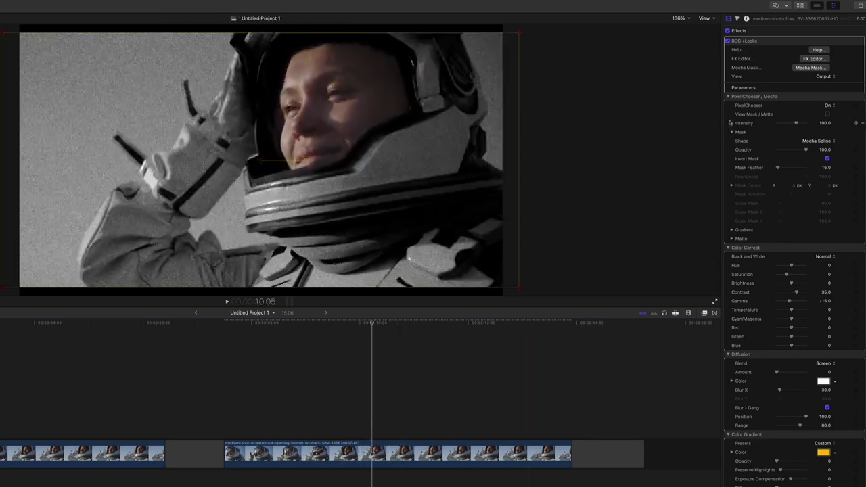
- Reopen the Mocha mask editor and reposition the whole mask over the closed visor's face area at 1:05
left_click(811, 67)
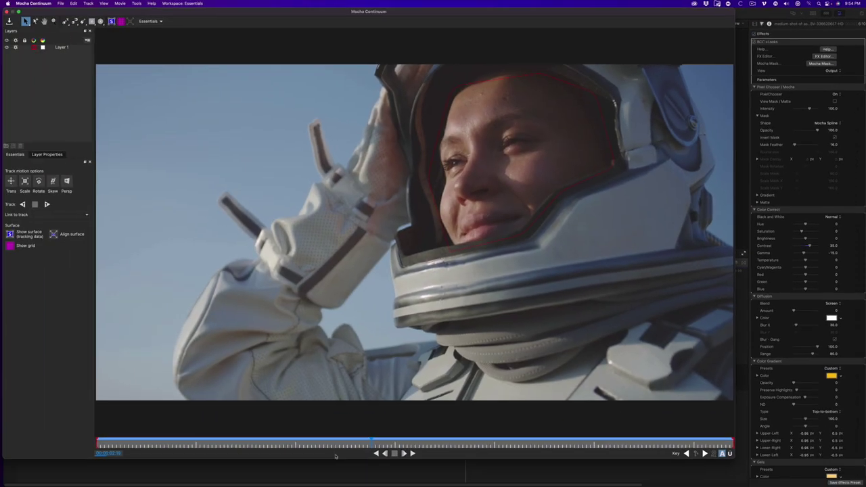
left_click_drag(374, 441, 218, 448)
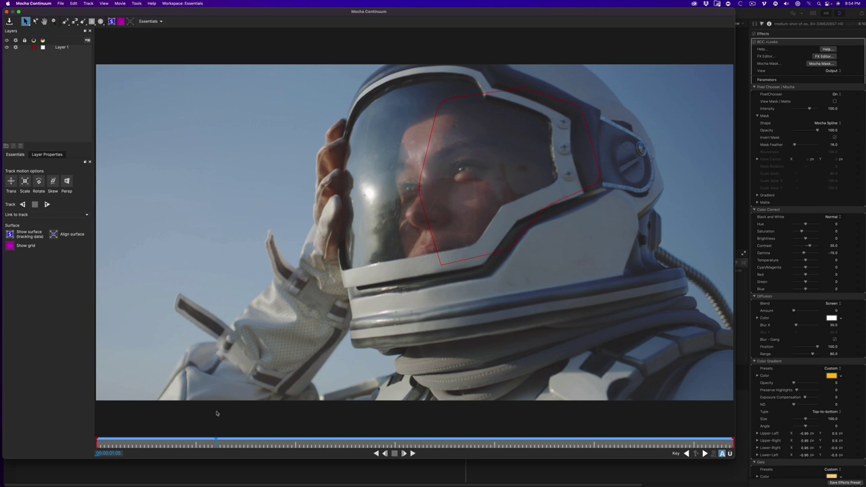
left_click(454, 264)
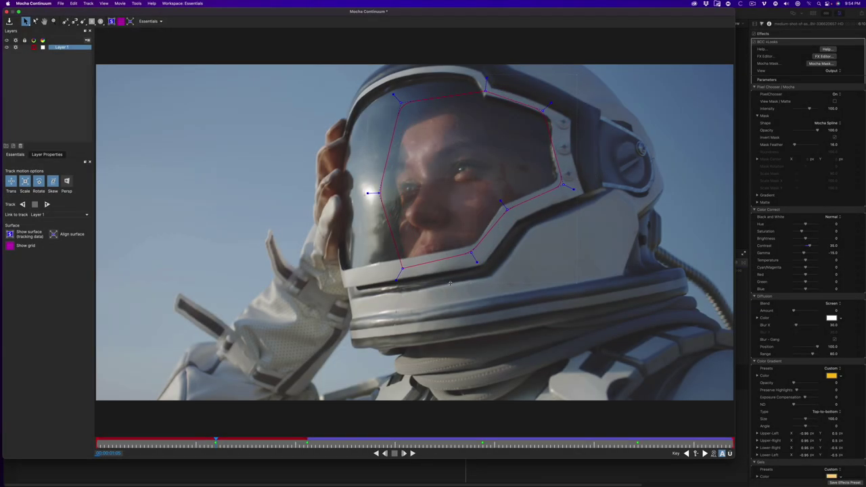
left_click_drag(448, 282, 451, 283)
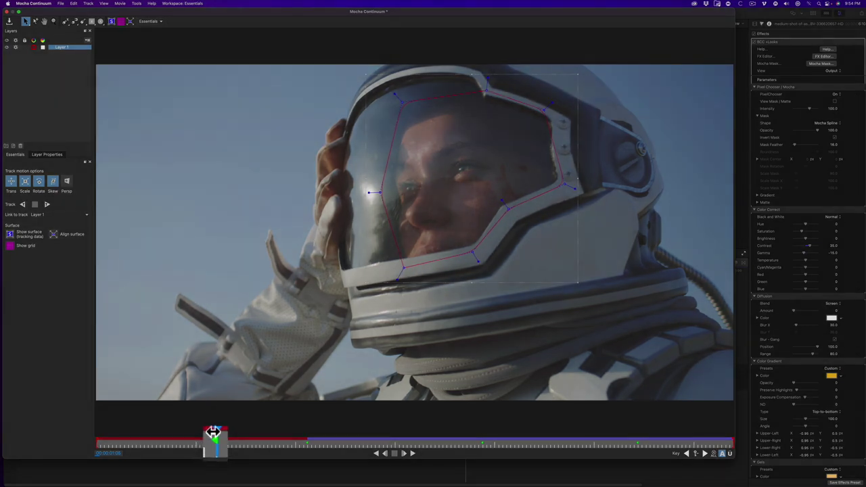
mouse_move(213, 440)
left_mouse_down()
mouse_move(318, 441)
mouse_move(310, 451)
mouse_move(244, 448)
mouse_move(317, 449)
mouse_move(218, 448)
mouse_move(321, 448)
mouse_move(213, 447)
left_mouse_up()
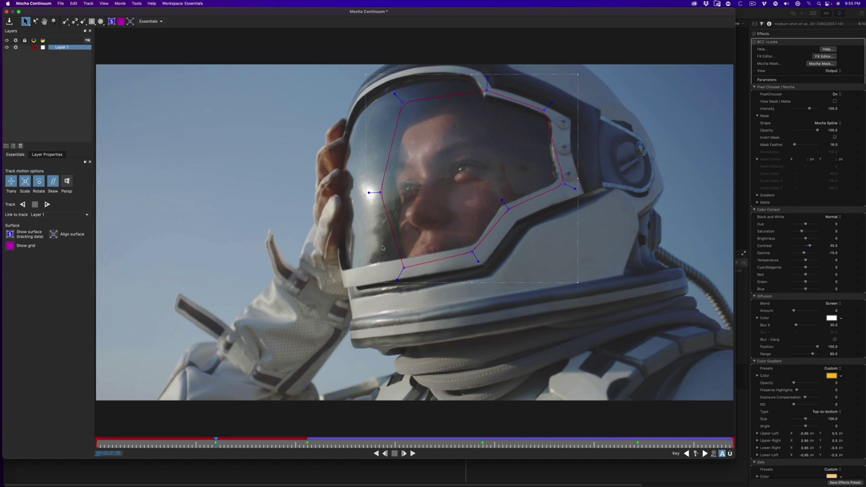
- Collapse the mask onto the visor's lower rim at 1:05 by moving its upper and side points onto the lower ones
left_click_drag(379, 192, 391, 270)
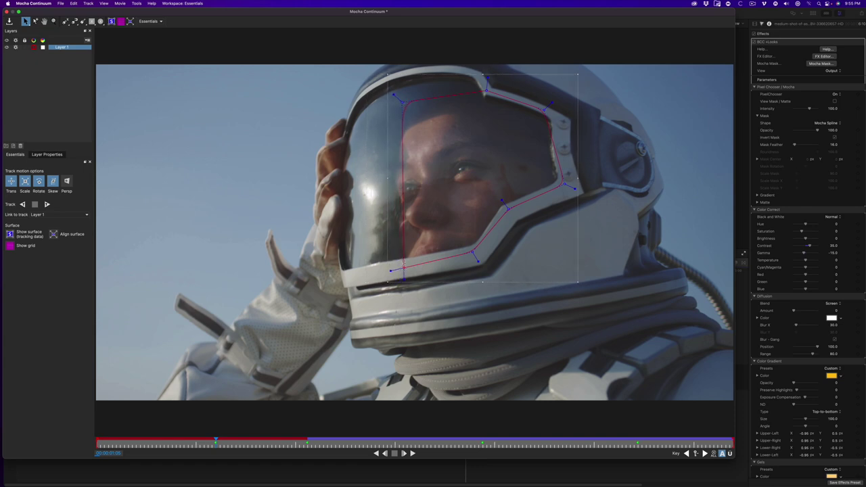
left_click_drag(404, 103, 473, 251)
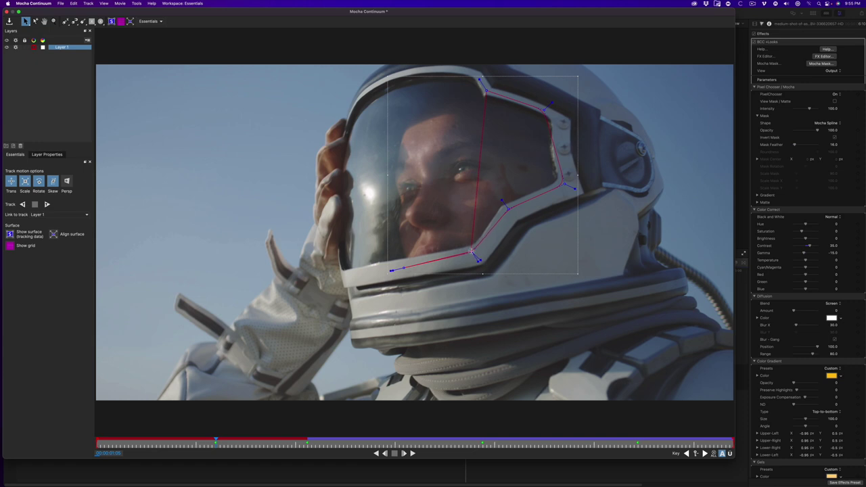
key("BackSpace")
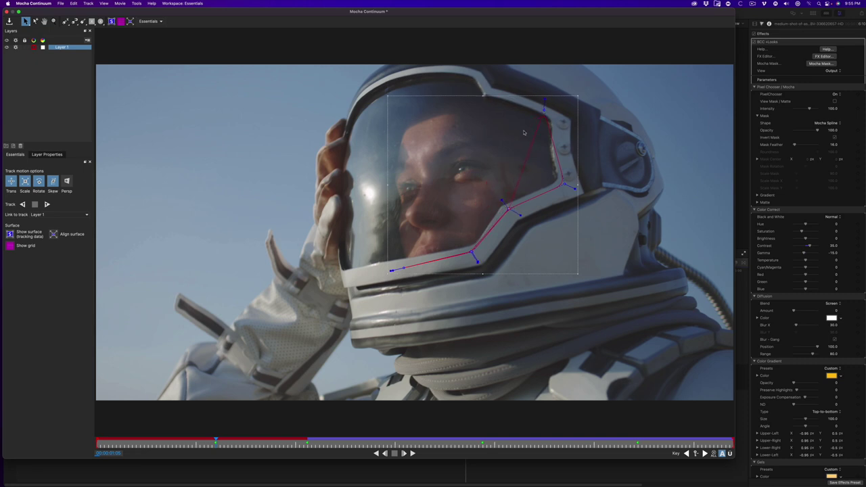
left_click_drag(544, 109, 565, 184)
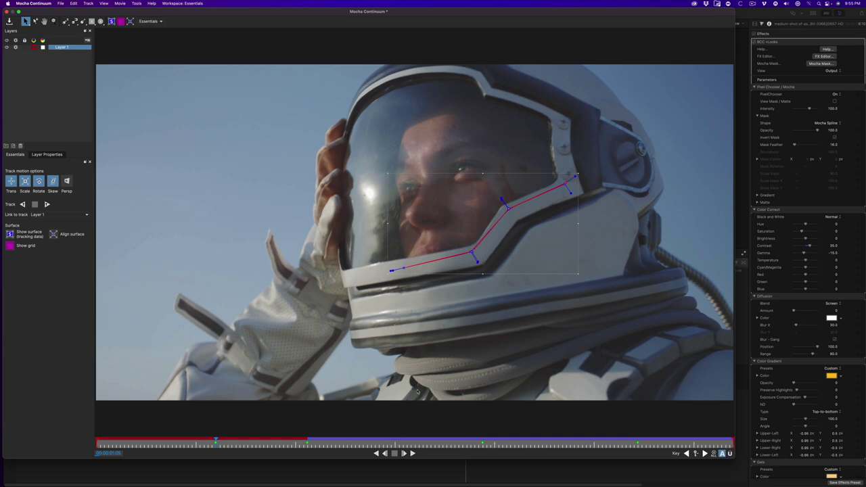
- Step a few frames forward from 1:05 and back again to check how the collapsed mask opens
left_click(404, 453)
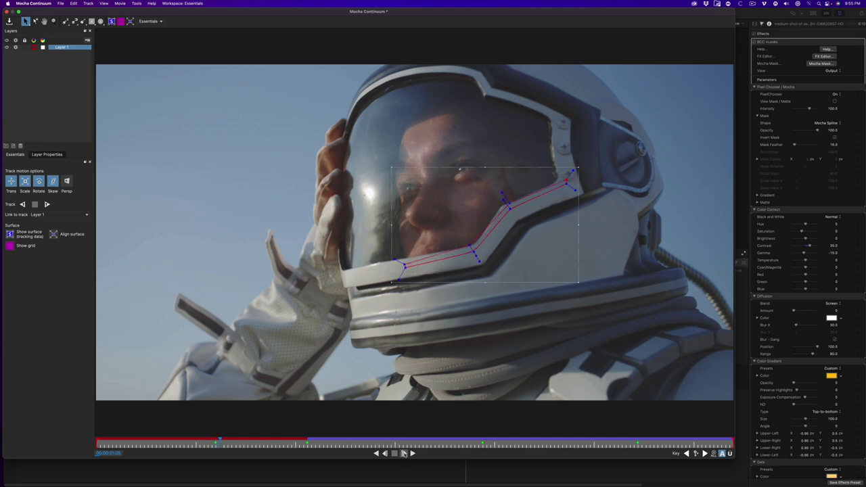
left_click(404, 454)
left_click(404, 453)
left_click(385, 453)
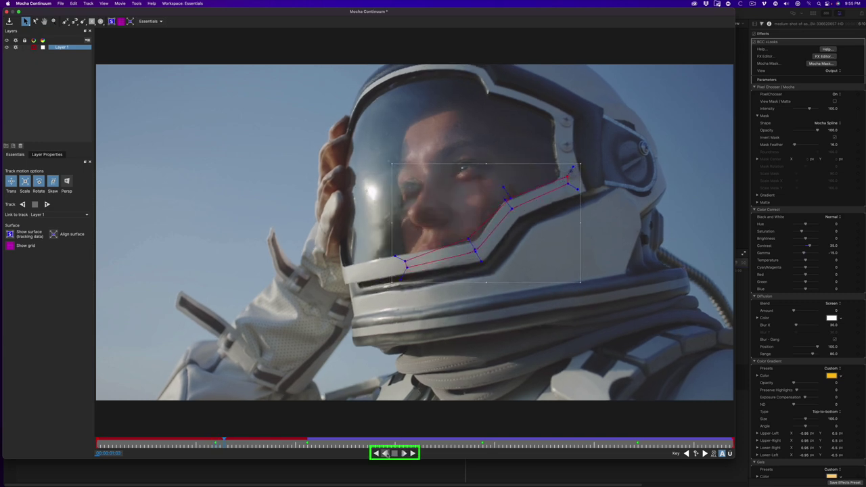
left_click(385, 453)
left_click(385, 453)
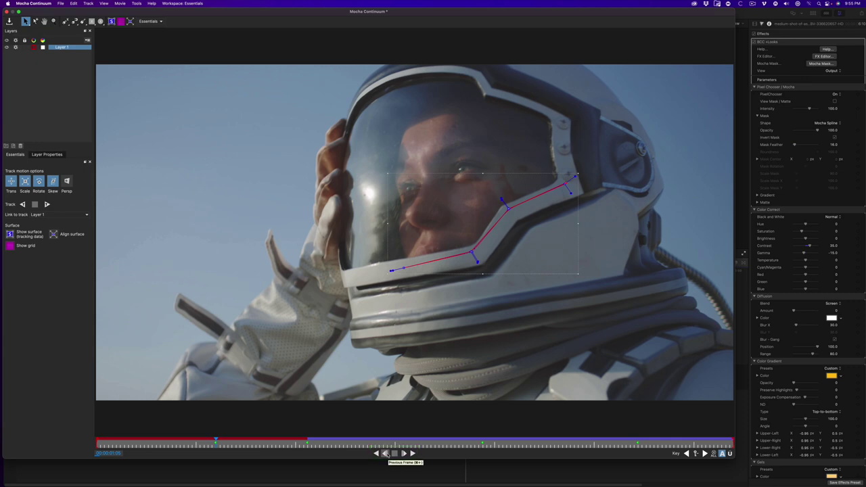
- At 1:10, move the mask's upper points down so the shape fits the narrow opening below the visor rim
key("super+Right")
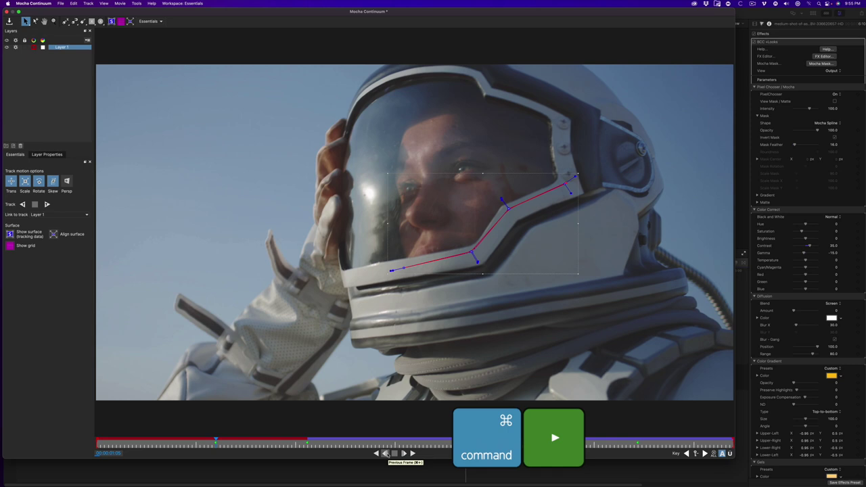
key("super+Right")
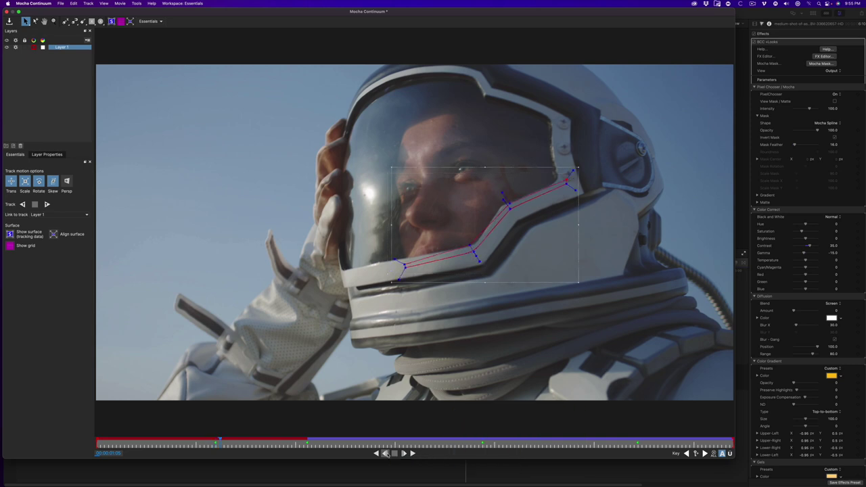
key("super+Right")
key("super+Right")
key("super+Right")
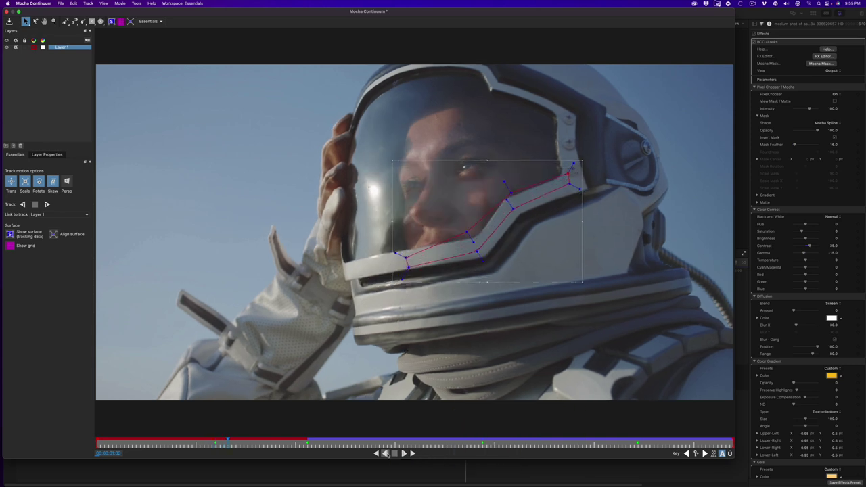
key("super+Right")
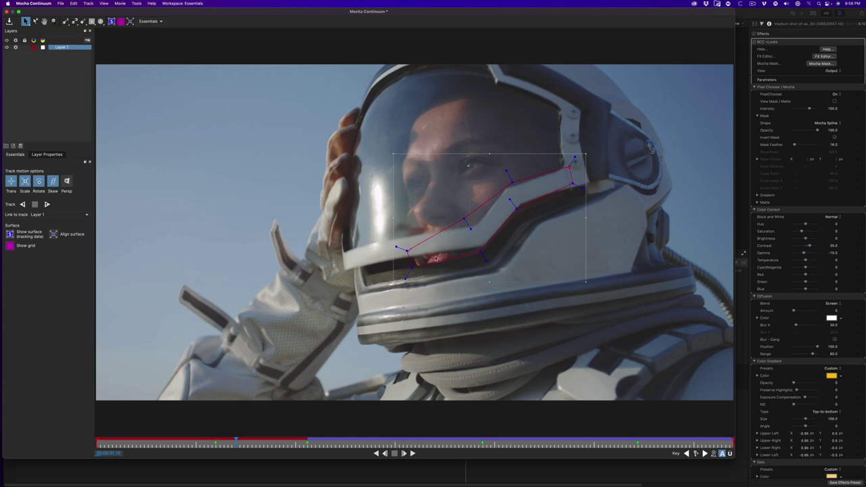
left_click_drag(479, 252, 482, 254)
left_click_drag(464, 220, 481, 247)
left_click_drag(408, 252, 412, 255)
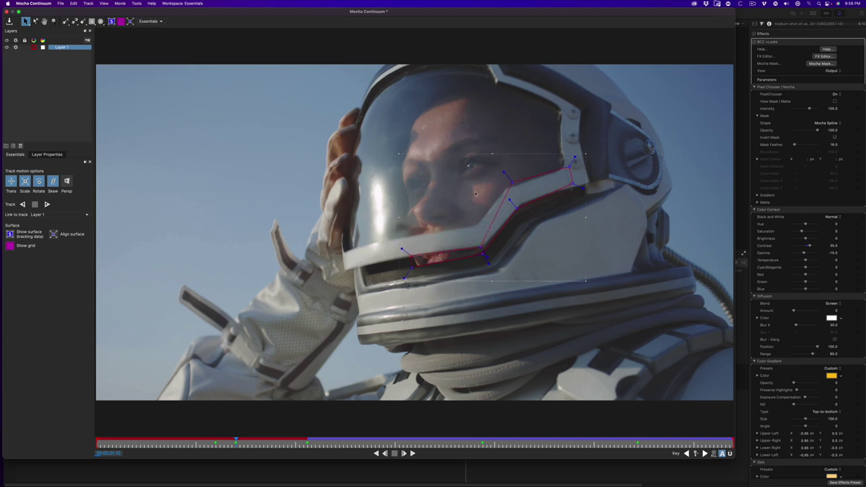
left_click_drag(512, 182, 520, 202)
left_click_drag(570, 166, 571, 182)
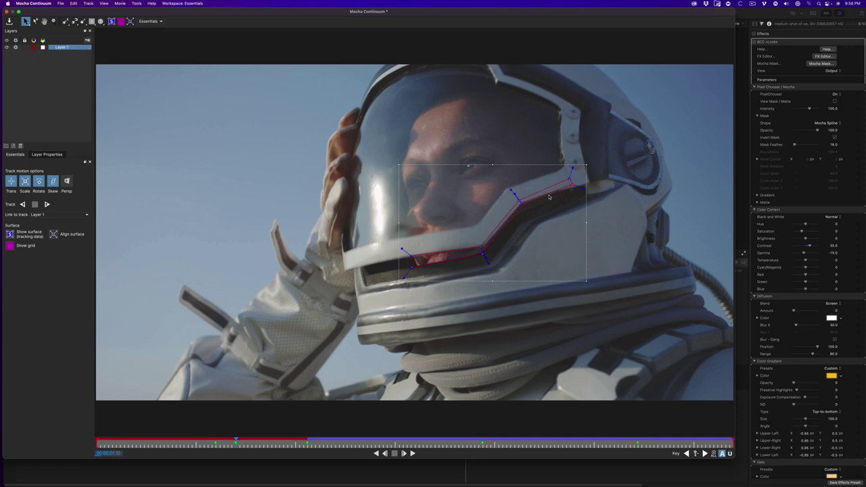
- At 1:16, reposition the mask's four upper points along the lower edge of the rising visor
key("Right")
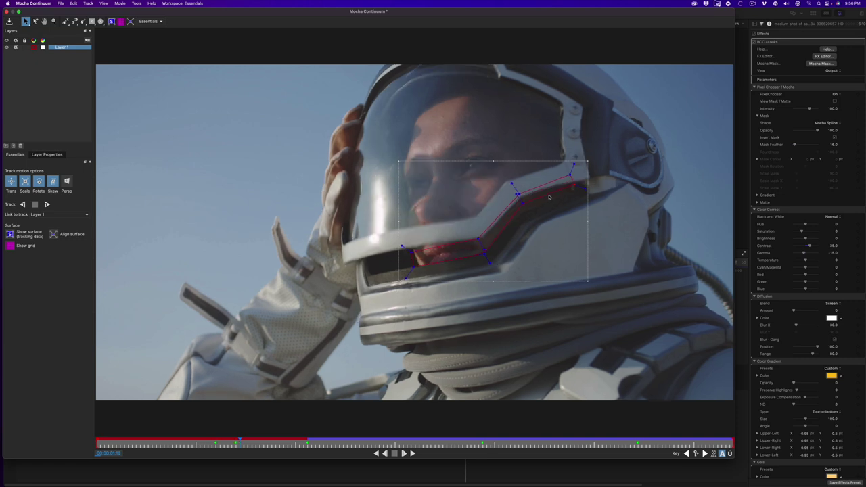
key("Right")
key("Right")
key("Right")
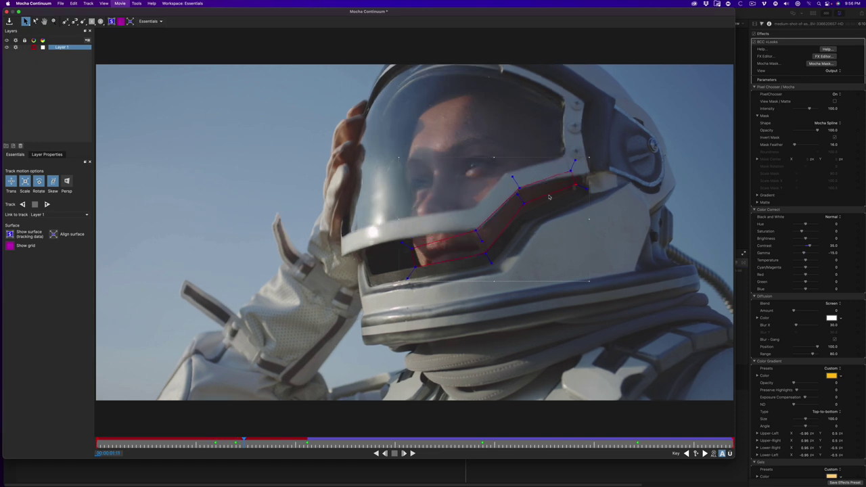
key("Right")
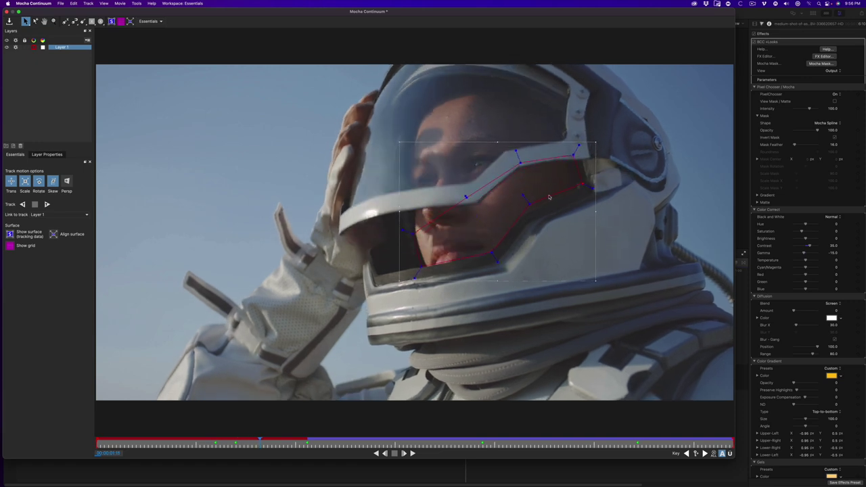
left_click_drag(413, 234, 405, 209)
left_click_drag(464, 199, 478, 205)
left_click_drag(521, 162, 521, 168)
left_click_drag(573, 155, 571, 162)
- At 1:20, fit the mask's upper middle point and outer corner point to the visor's lower edge
key("Right")
key("Right")
key("Right")
key("Right")
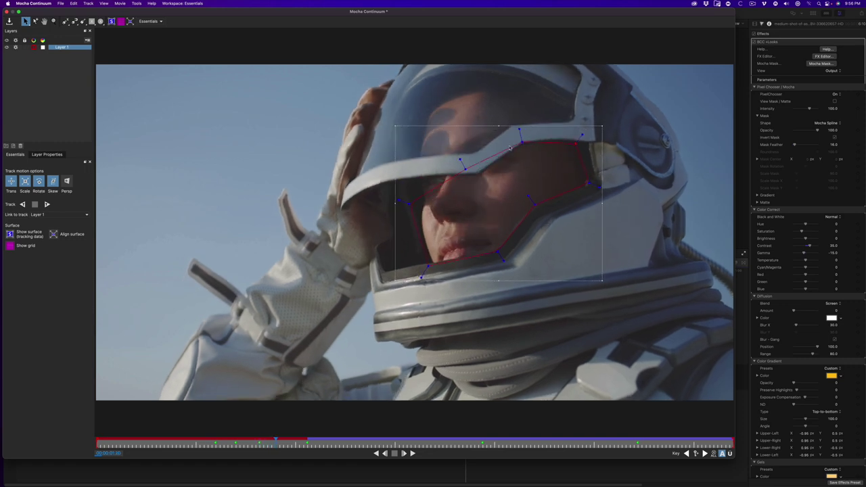
left_click_drag(467, 171, 482, 174)
left_click_drag(409, 203, 405, 174)
- At 1:23, raise the mask's outer corner to the visor edge and shift the neighboring upper point to match
key("period")
key("period")
key("period")
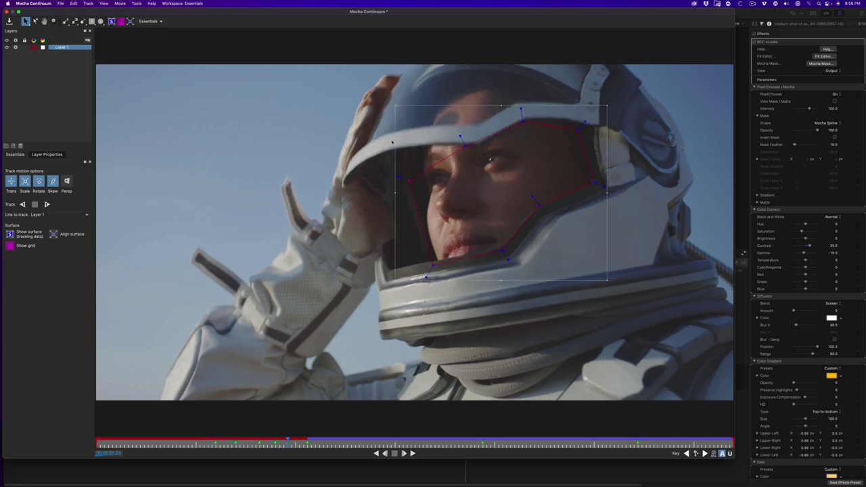
left_click_drag(461, 138, 475, 141)
left_click_drag(409, 180, 408, 142)
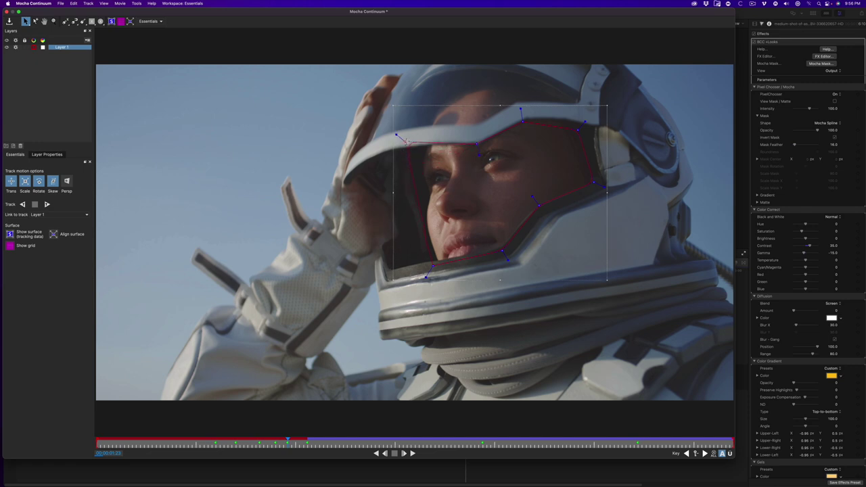
- Adjust the mask's upper points around the start of second 2 to follow the lifting visor over the face
key("period")
key("period")
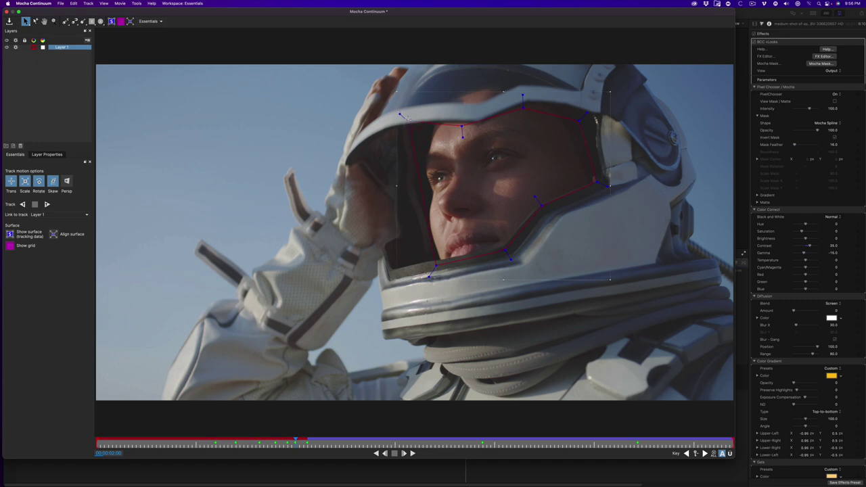
key("period")
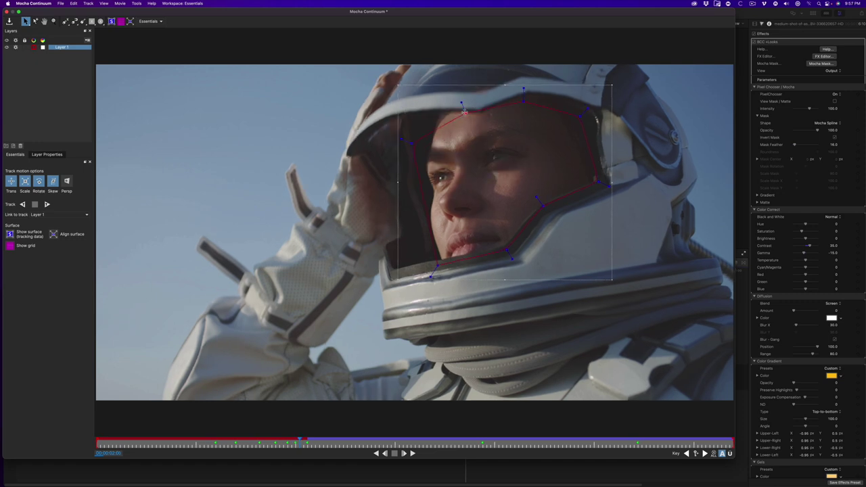
left_click_drag(465, 112, 460, 109)
left_click_drag(412, 144, 416, 149)
- One frame further on, square off the mask's upper corner under the visor rim and move its lower corner outward
key("period")
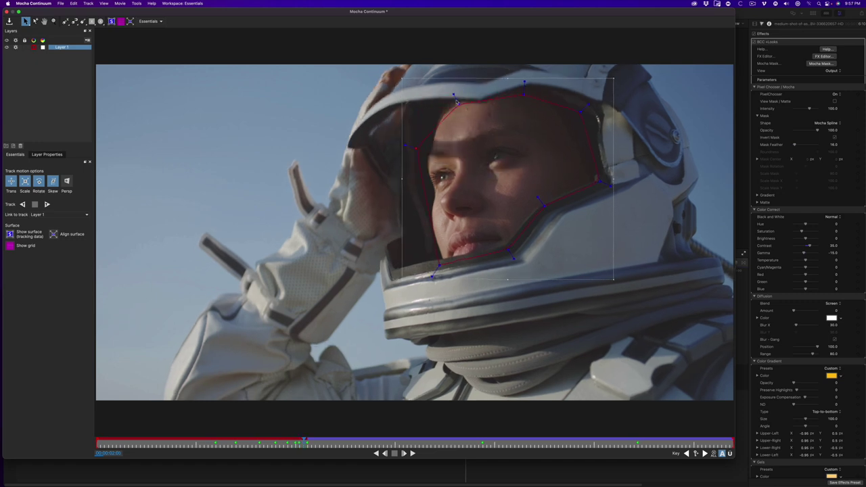
left_click_drag(457, 102, 476, 94)
left_click_drag(421, 143, 419, 96)
left_click_drag(437, 264, 427, 268)
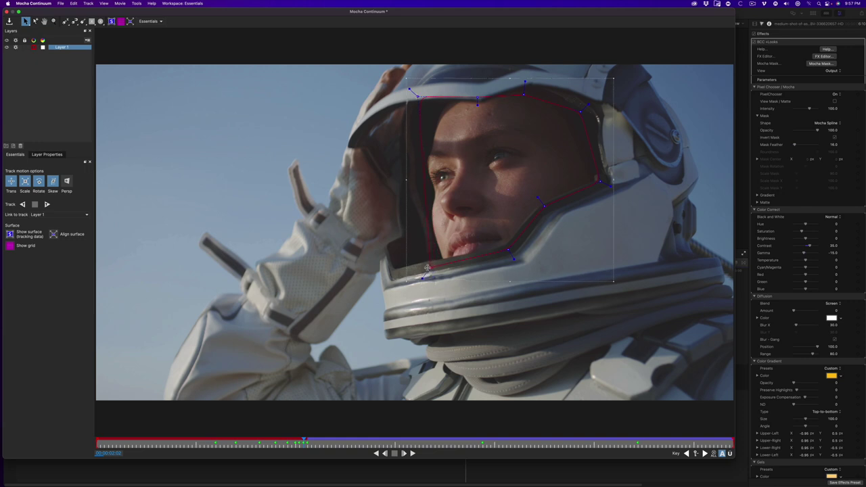
- Flip between the last edited frame and the following keyframe to compare how the mask shape changes
key("Right")
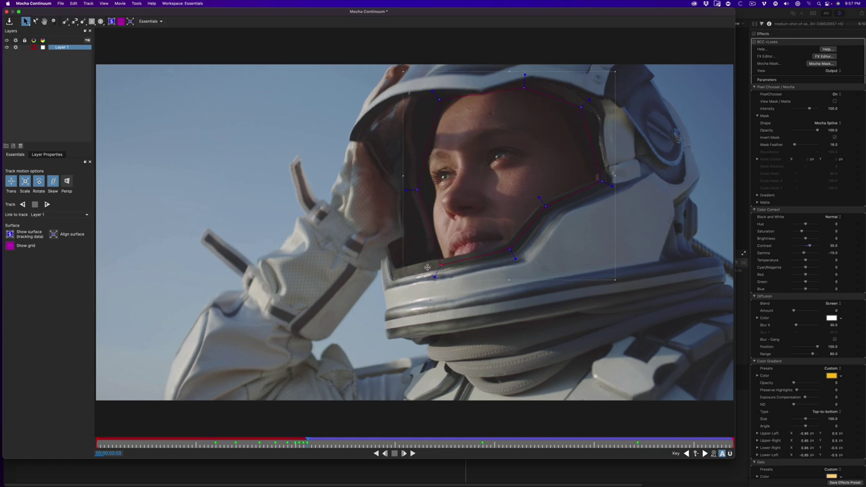
key("Left")
key("Right")
key("Left")
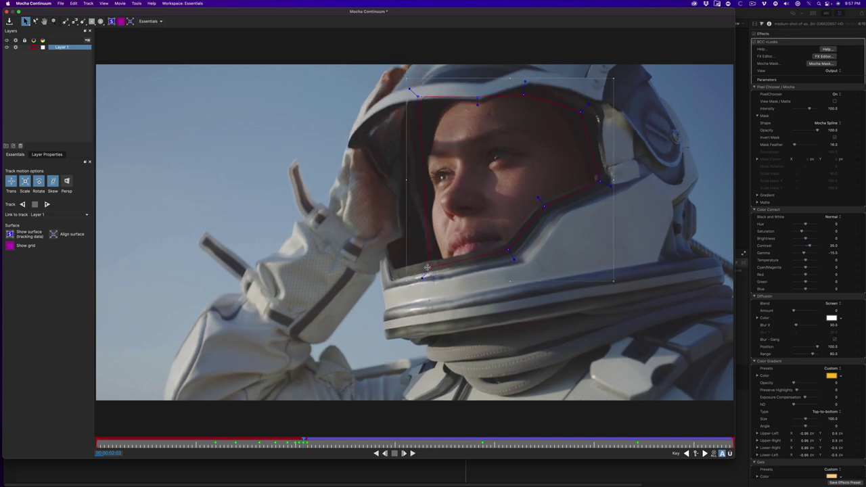
key("Right")
key("Left")
key("Right")
key("Left")
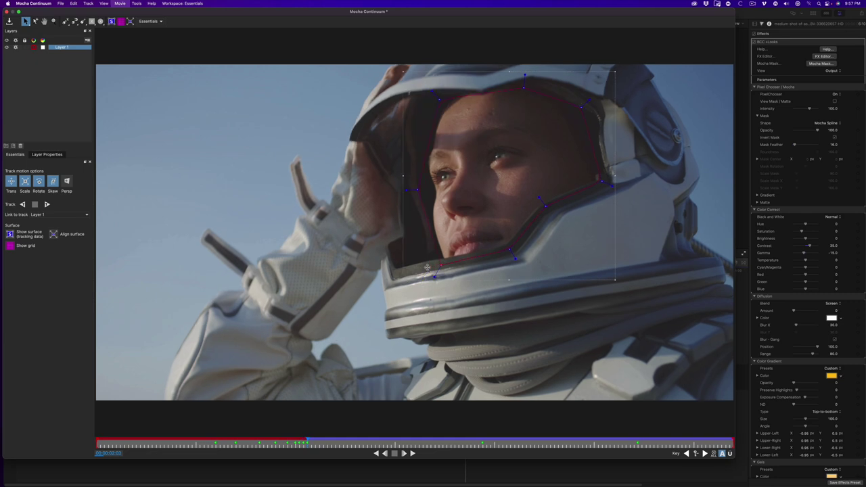
- Step backward and forward through the keyframed visor opening to check that the mask follows the exposed face
key("Right")
key("Right")
key("Right")
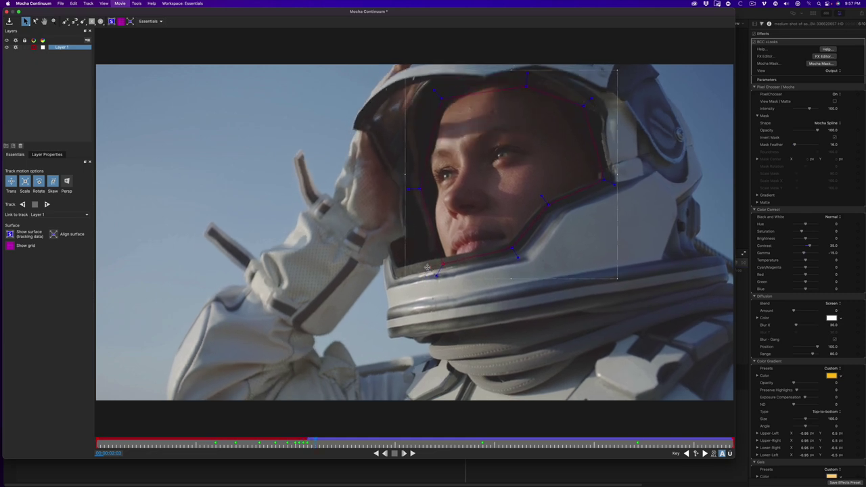
key("Right")
key("Left")
key("Left")
key("Left")
key("Left")
key("Left")
key("Left")
key("Left")
key("Left")
key("Left")
key("Left")
key("Left")
key("Left")
key("Left")
key("Left")
key("Left")
key("Left")
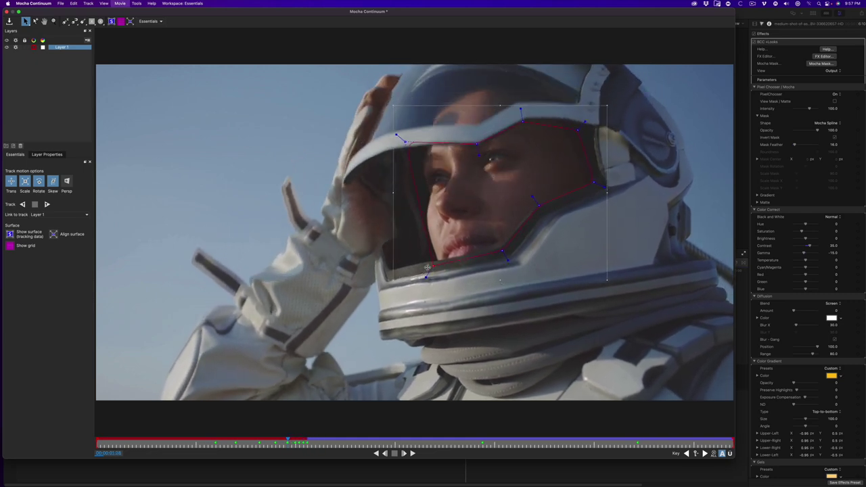
key("Left")
key("Left")
key("Left")
key("Left")
key("Left")
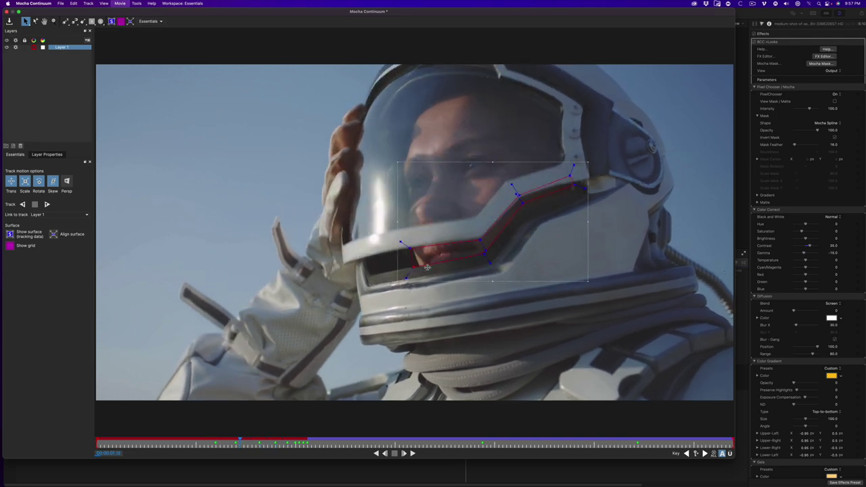
key("Right")
key("Right")
key("Right")
key("Right")
key("Right")
key("Right")
key("Right")
key("Right")
key("Right")
key("Right")
key("Right")
key("Right")
key("Right")
key("Right")
key("Right")
key("Right")
key("Right")
key("Right")
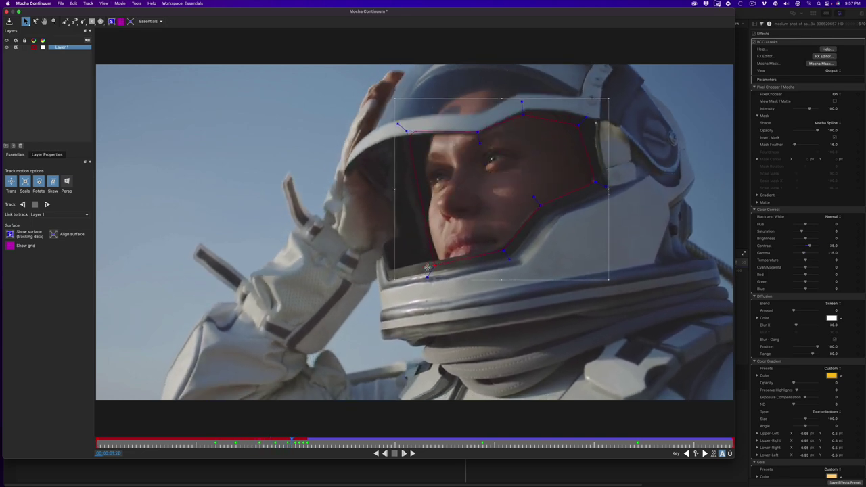
key("Right")
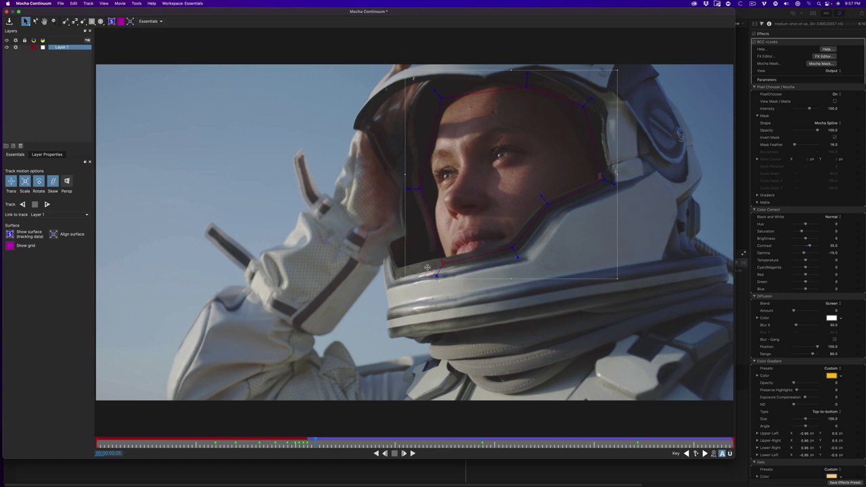
- Save the Mocha mask, return to Final Cut Pro and review the second clip's visor opening on the timeline
key("super+s")
left_click(6, 12)
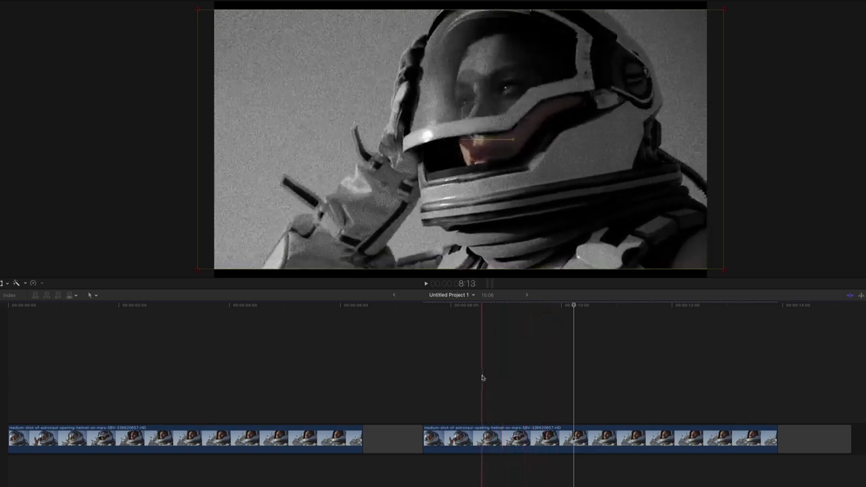
key("space")
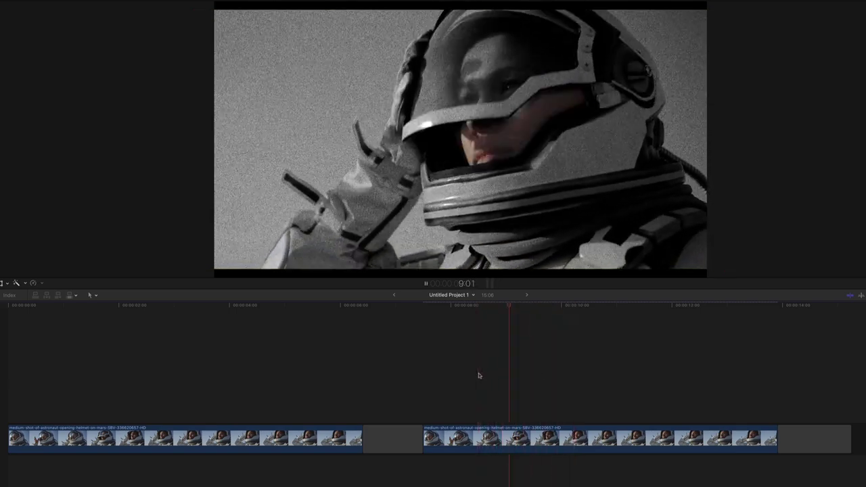
key("space")
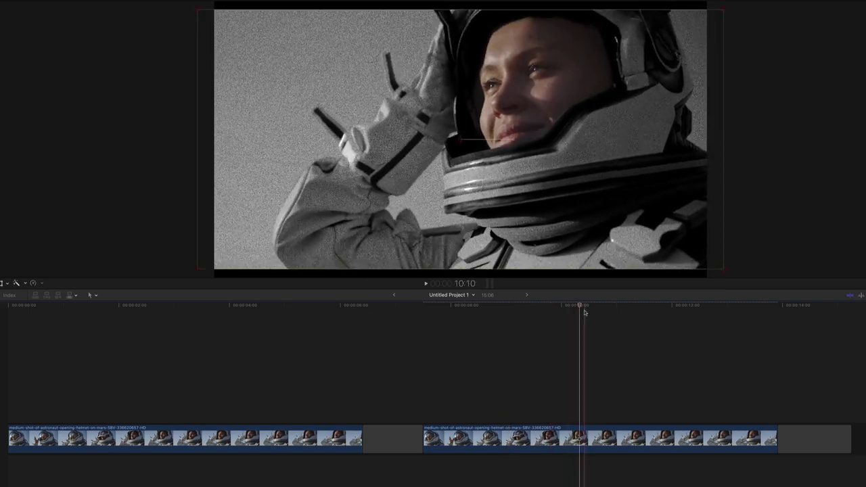
left_click(568, 309)
left_click_drag(569, 309, 486, 387)
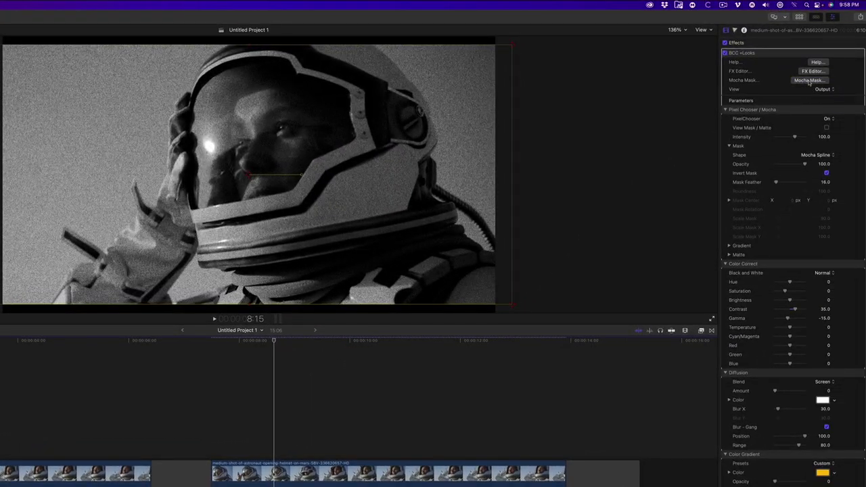
- Reopen the Mocha mask, export its project to the Desktop as Space Girl Vintage, and close the editor
left_click(809, 81)
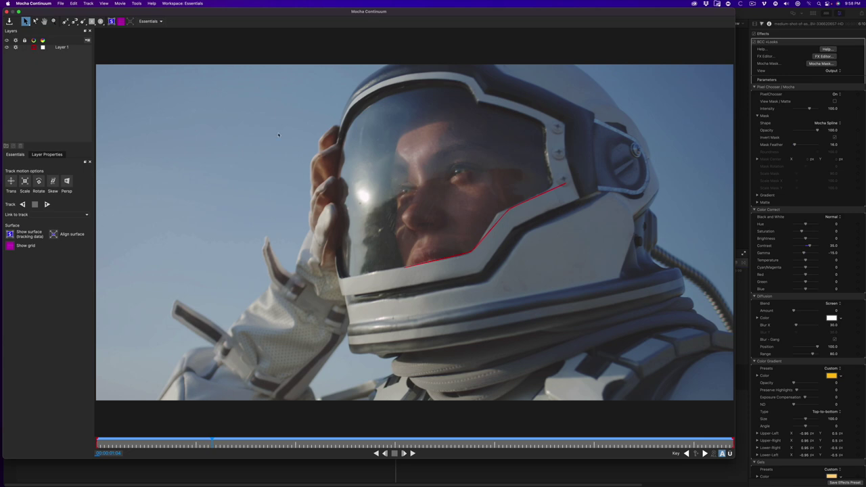
left_click(60, 4)
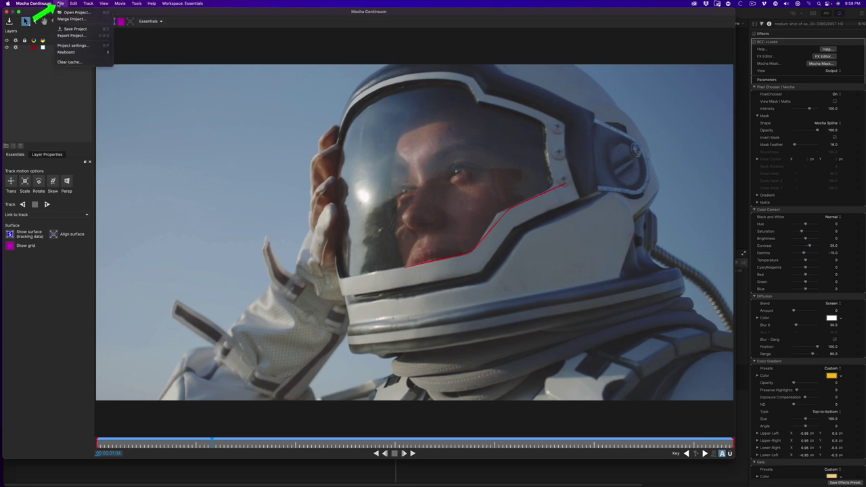
left_click(66, 36)
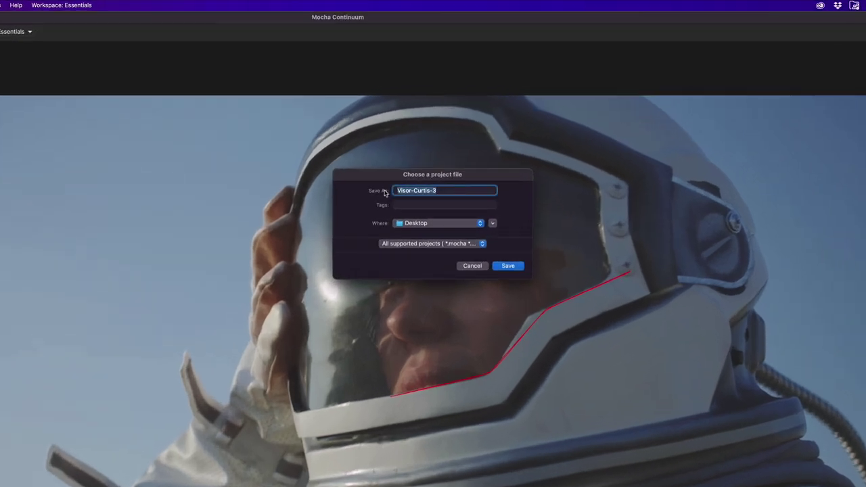
type("Space Girl Vintage")
left_click(507, 266)
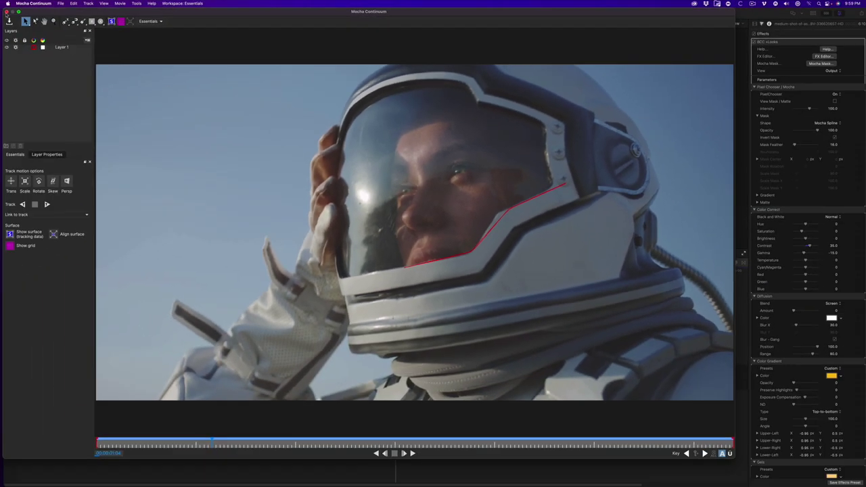
left_click(6, 13)
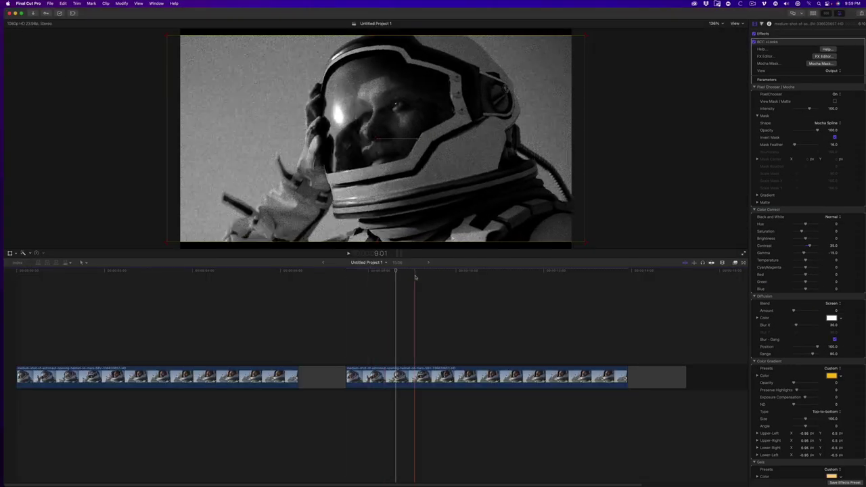
- Apply the BCC +Film Grunge effect to the second astronaut clip and park the playhead near the clip's start
left_click(437, 288)
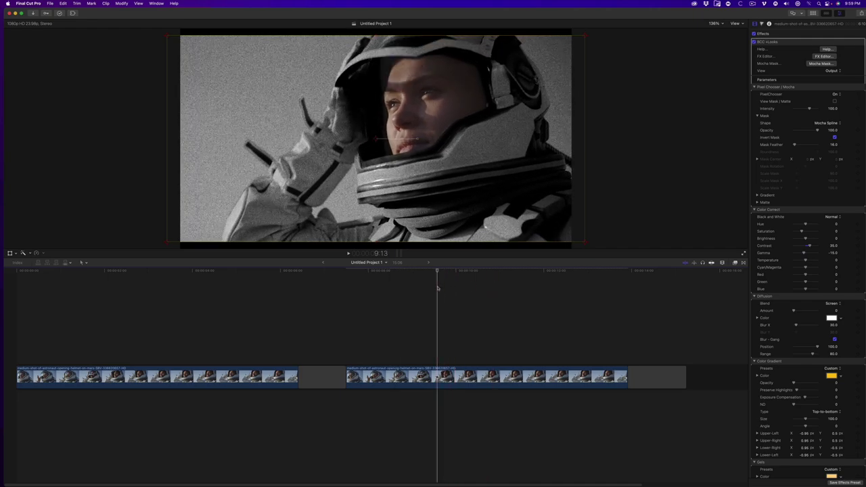
key("super+5")
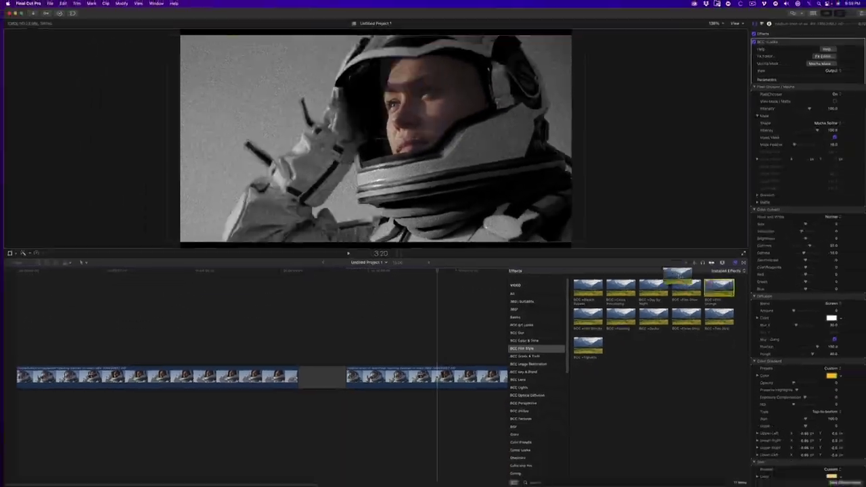
left_click_drag(825, 367, 453, 468)
left_click_drag(451, 360, 451, 372)
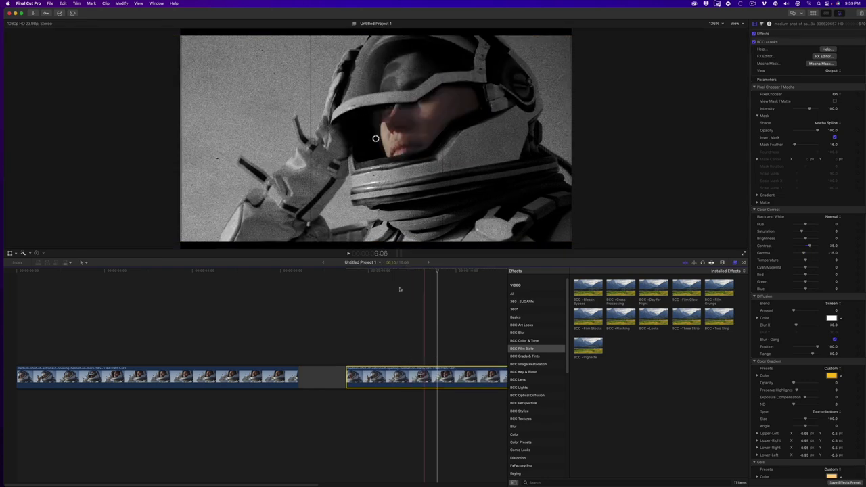
left_click(399, 324)
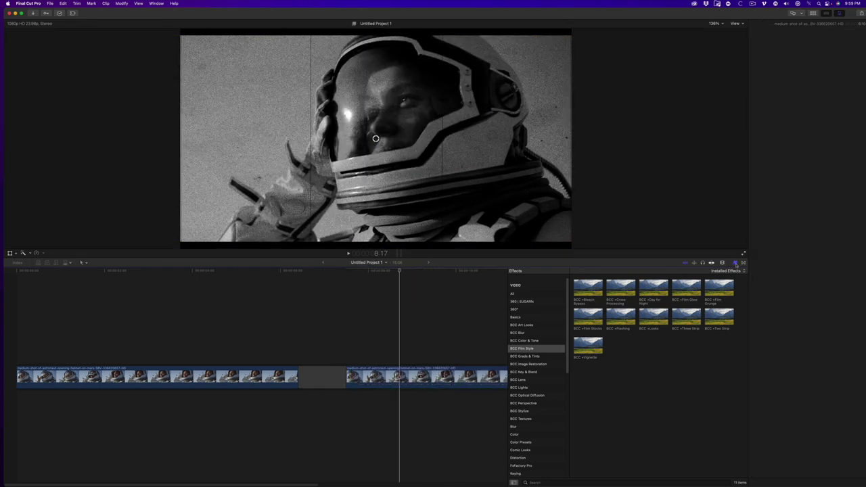
left_click(735, 264)
- Look through the second clip's effect parameters, from BCC +Looks down to BCC +Film Grunge
scroll(793, 282, "down", 2)
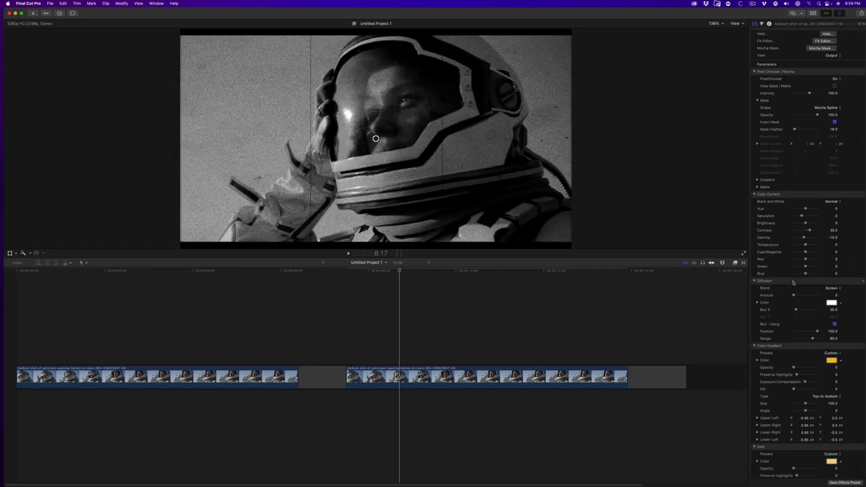
scroll(792, 282, "down", 1)
scroll(792, 282, "up", 3)
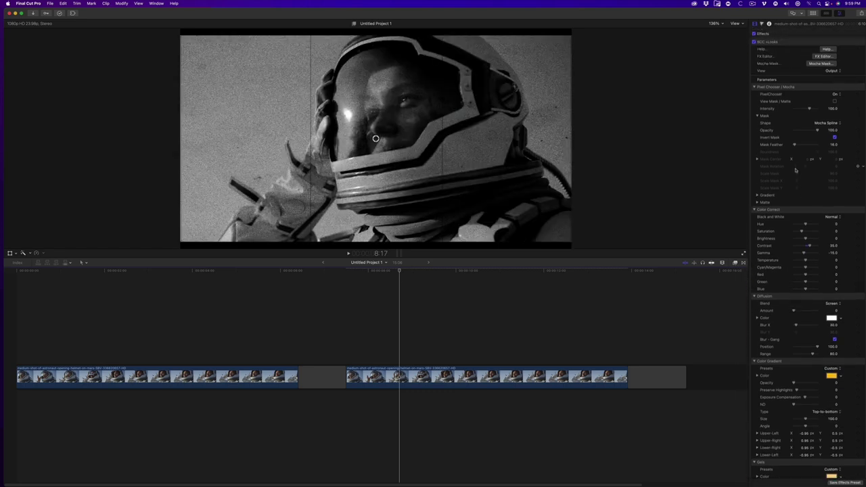
scroll(796, 170, "down", 10)
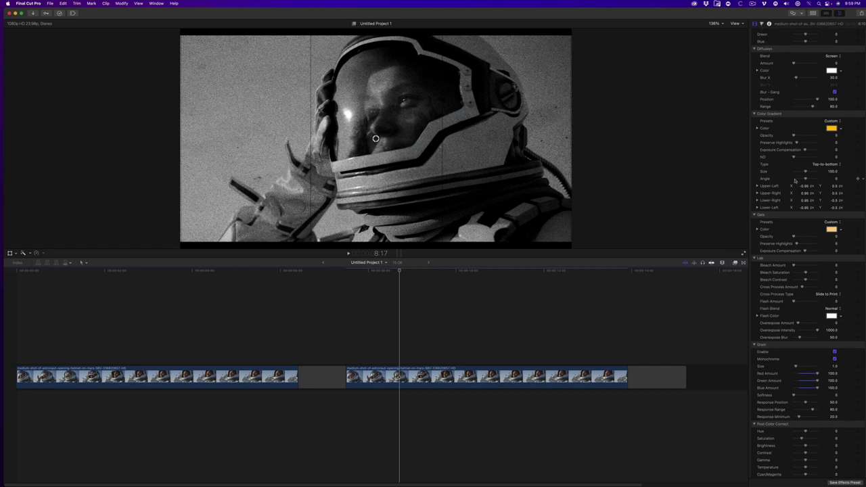
scroll(795, 179, "up", 5)
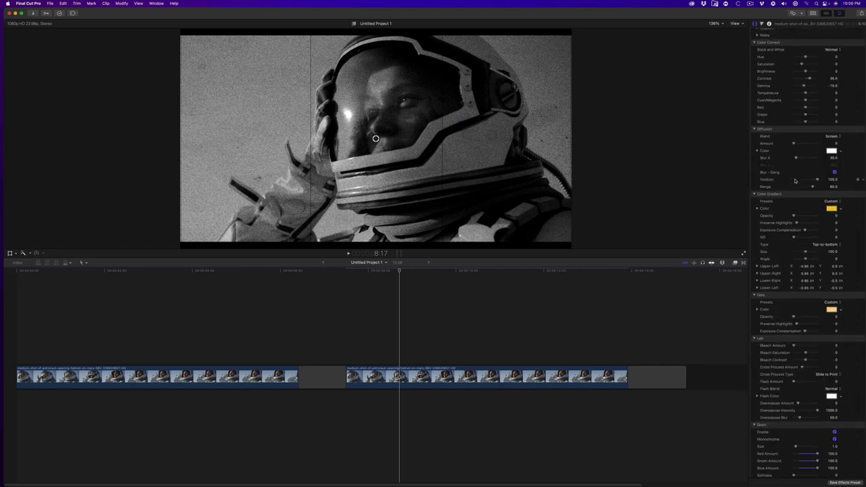
scroll(794, 180, "up", 10)
scroll(794, 181, "down", 15)
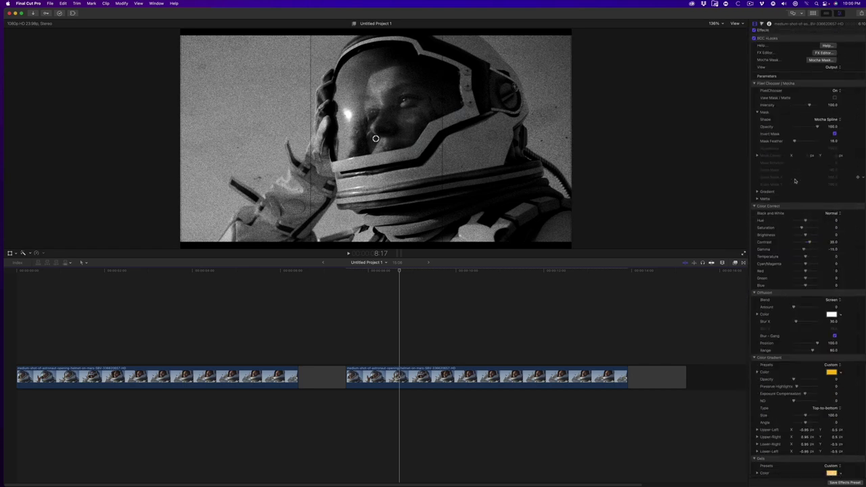
scroll(794, 179, "down", 8)
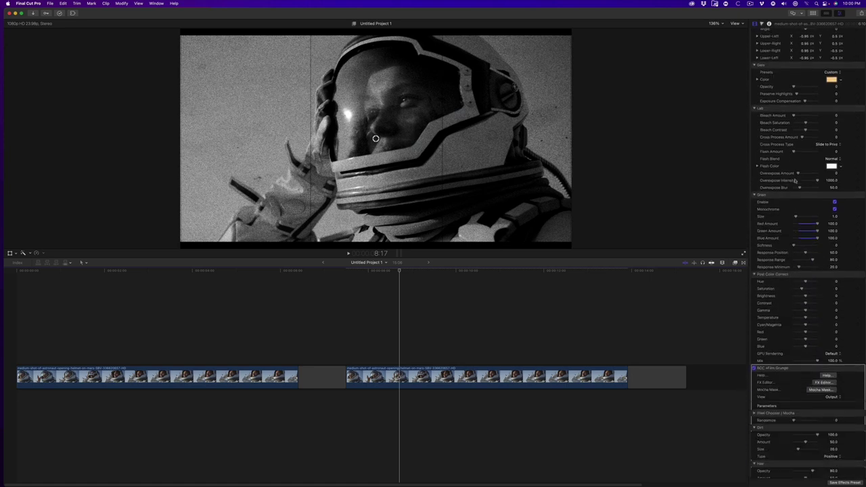
scroll(795, 180, "down", 3)
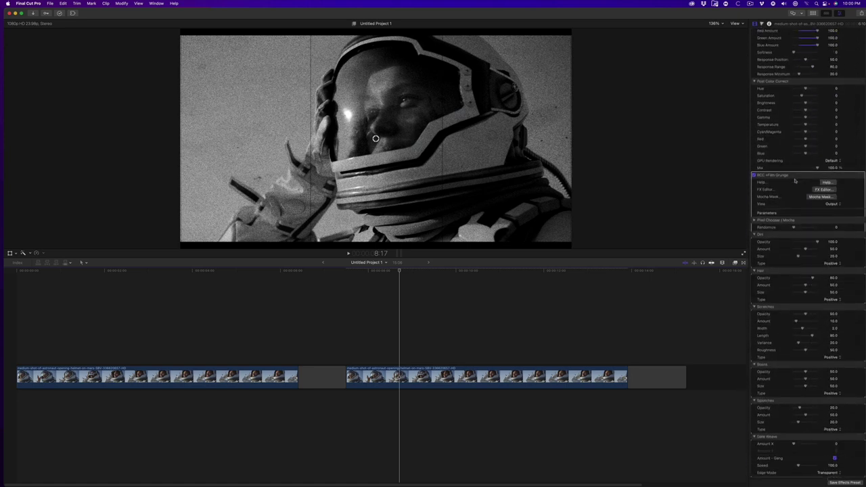
scroll(781, 152, "down", 2)
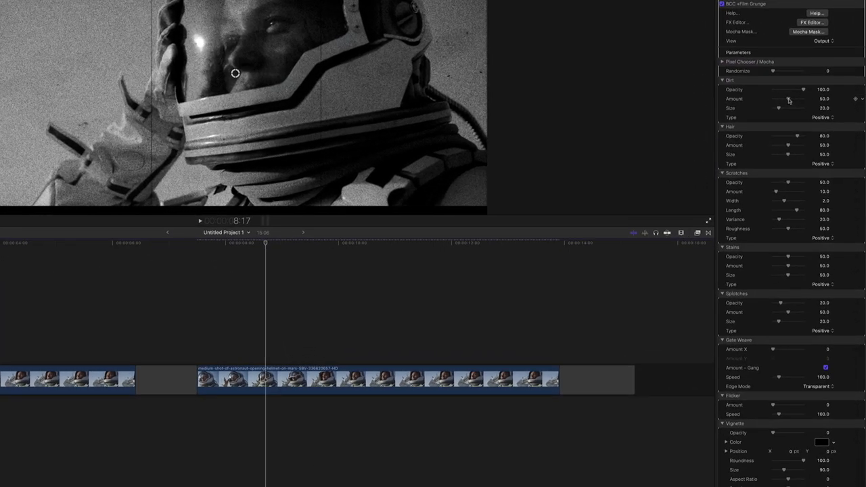
- Set the Film Grunge amounts to 63 for Dirt, 70 for Hair, 34 for Scratches, 67 for Stains and 61 for Splotches
left_click_drag(788, 101, 792, 101)
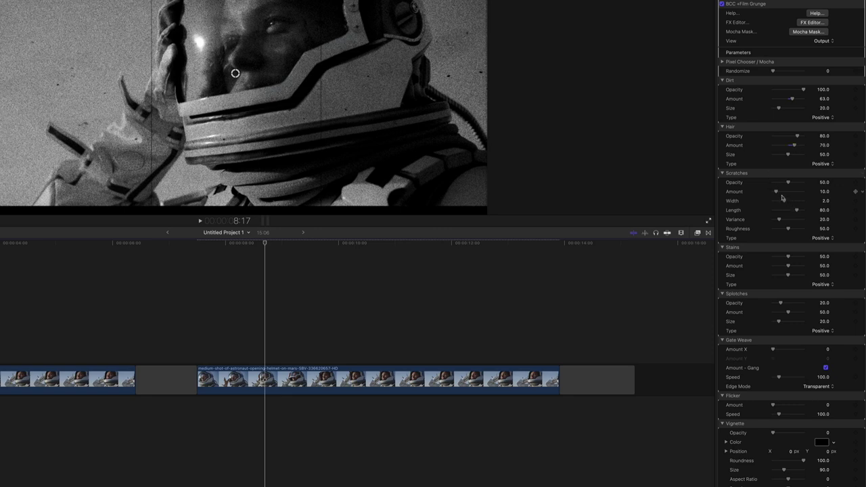
left_click_drag(782, 194, 783, 193)
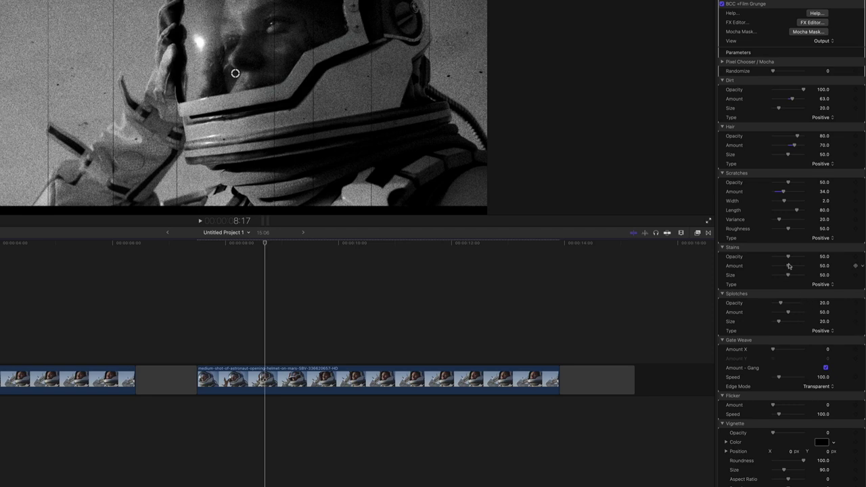
left_click_drag(789, 266, 794, 267)
scroll(779, 303, "down", 1)
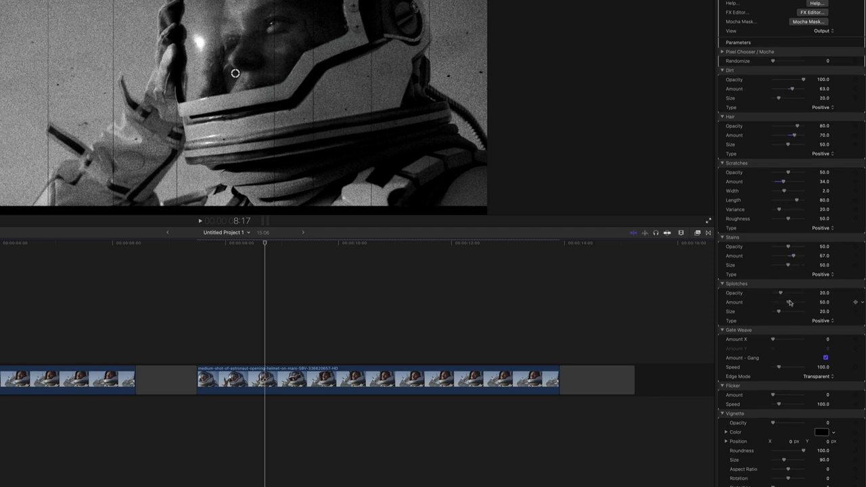
scroll(793, 304, "down", 5)
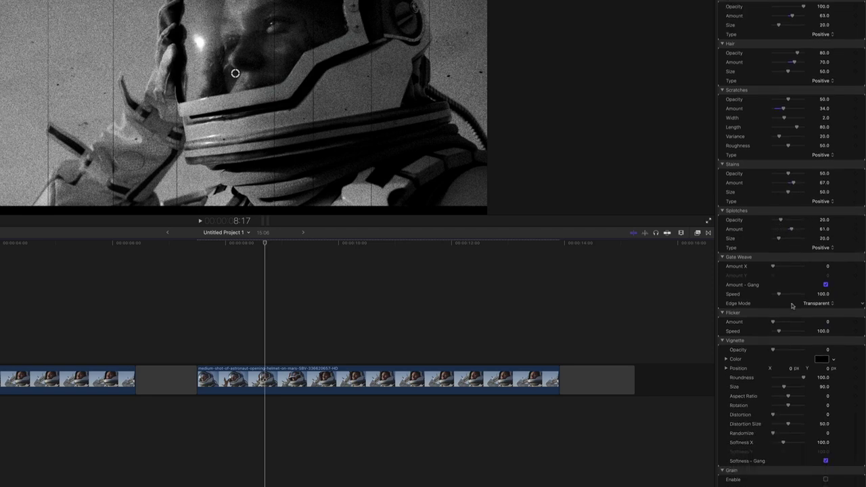
- Set the opacity of the Film Grunge vignette to 49
scroll(786, 280, "down", 5)
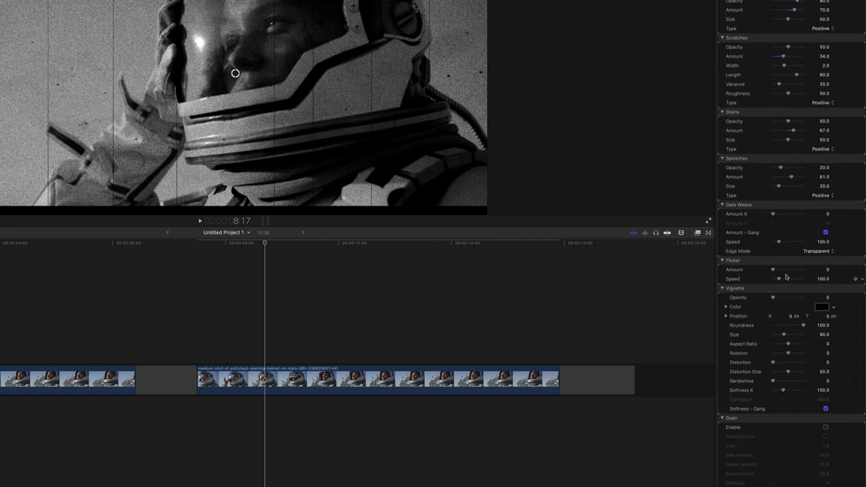
scroll(785, 275, "down", 5)
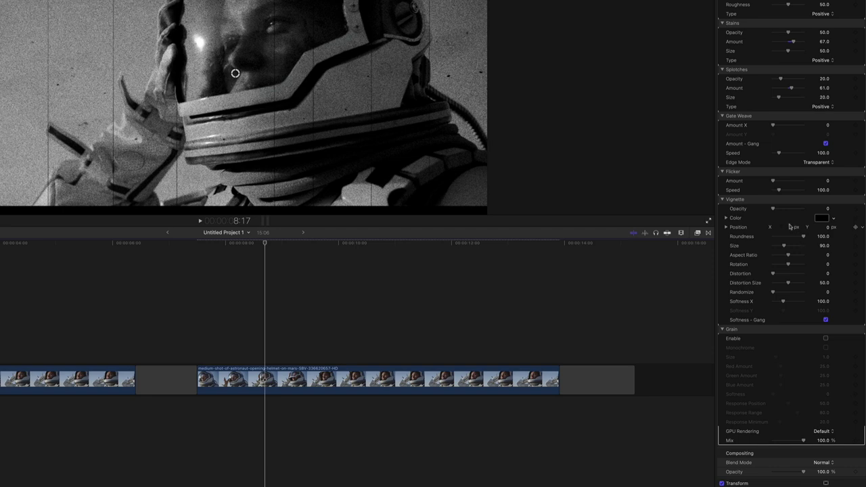
scroll(768, 213, "down", 1)
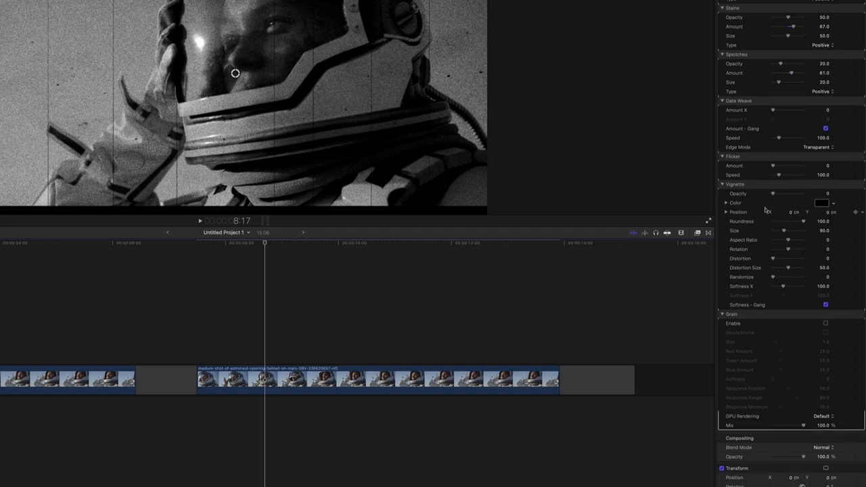
scroll(771, 203, "down", 2)
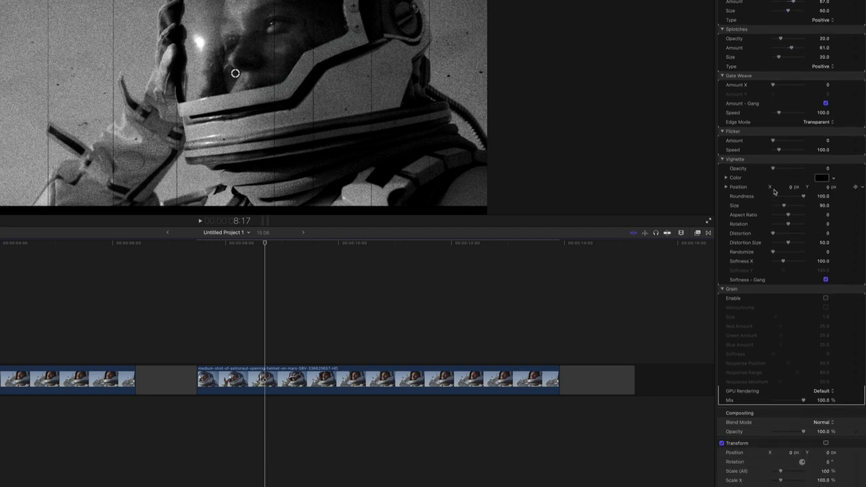
scroll(773, 190, "down", 1)
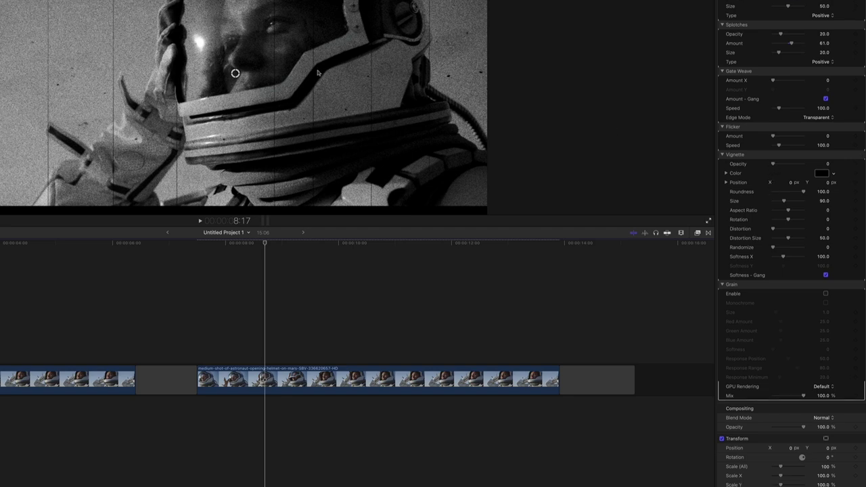
left_click_drag(775, 165, 787, 165)
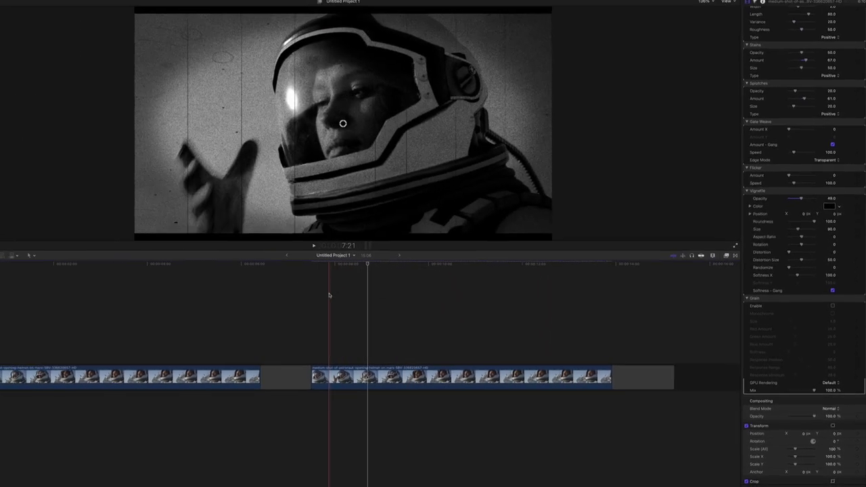
- Play back the second clip with the grunge effect and examine how the scratches and dirt fall across the face
left_click(209, 279)
key("space")
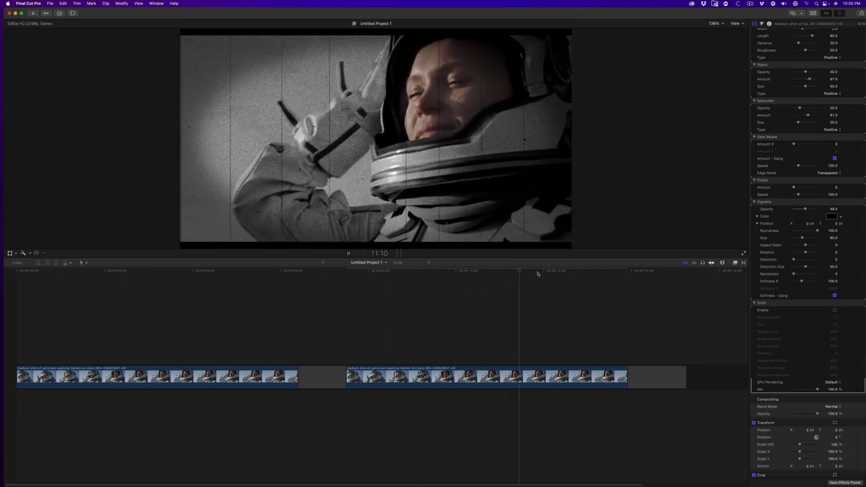
left_click_drag(503, 271, 464, 308)
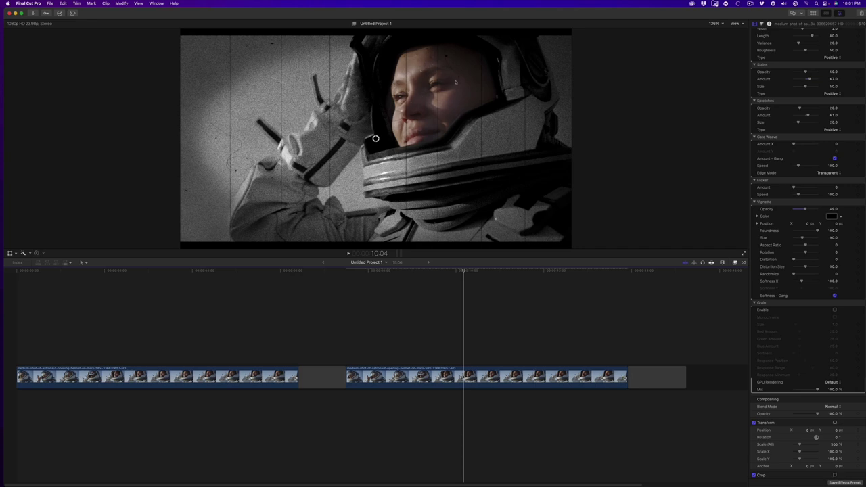
left_click(448, 311)
- Open the Mocha mask editor for the second clip's BCC +Film Grunge effect and load Space Girl Vintage.mocha from the Desktop
left_click(468, 372)
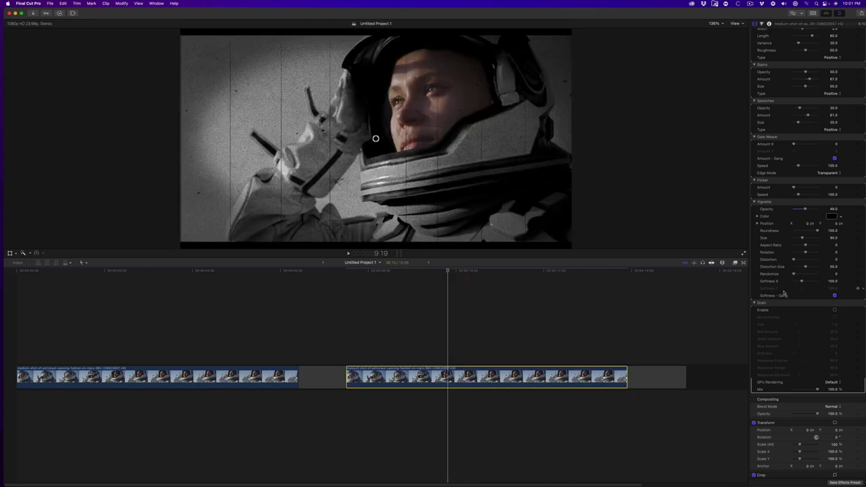
scroll(784, 292, "up", 10)
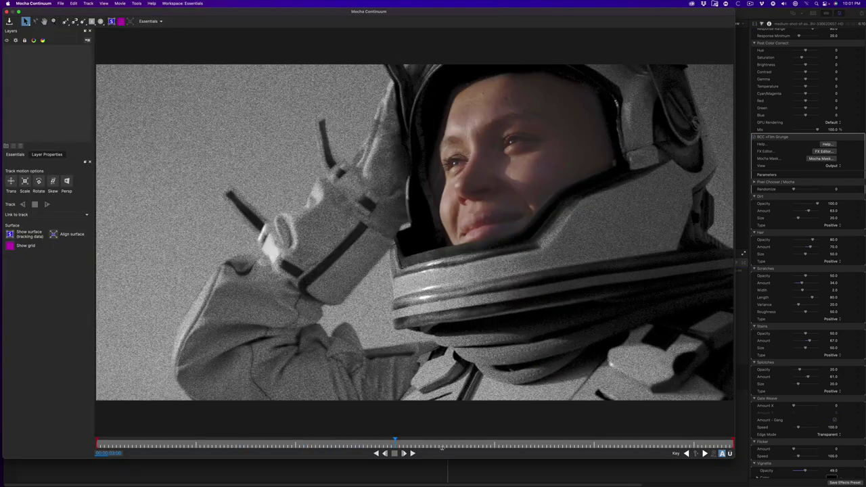
left_click_drag(405, 448, 336, 446)
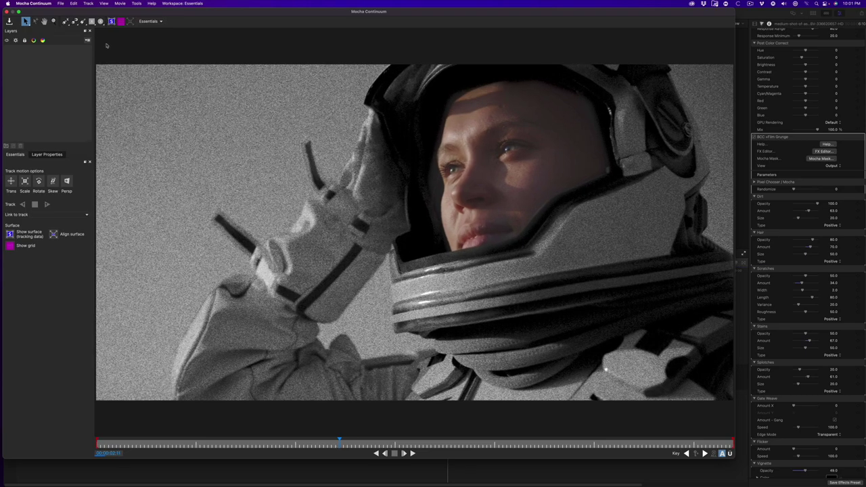
left_click(59, 4)
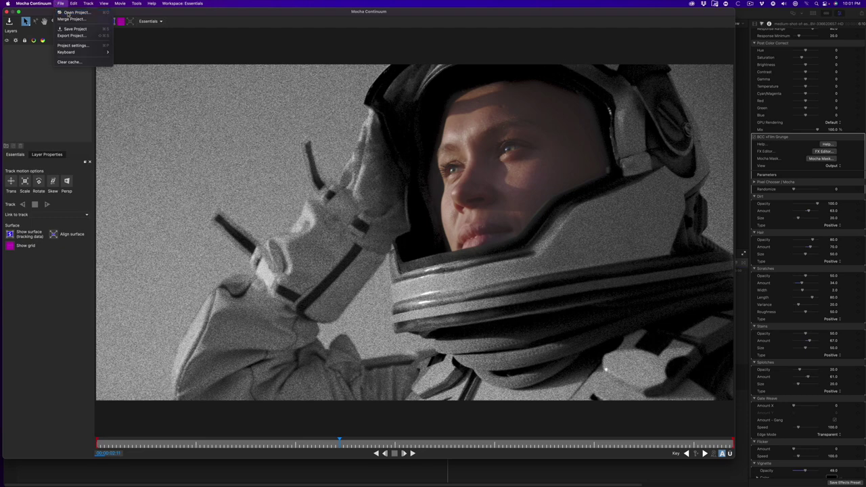
left_click(66, 13)
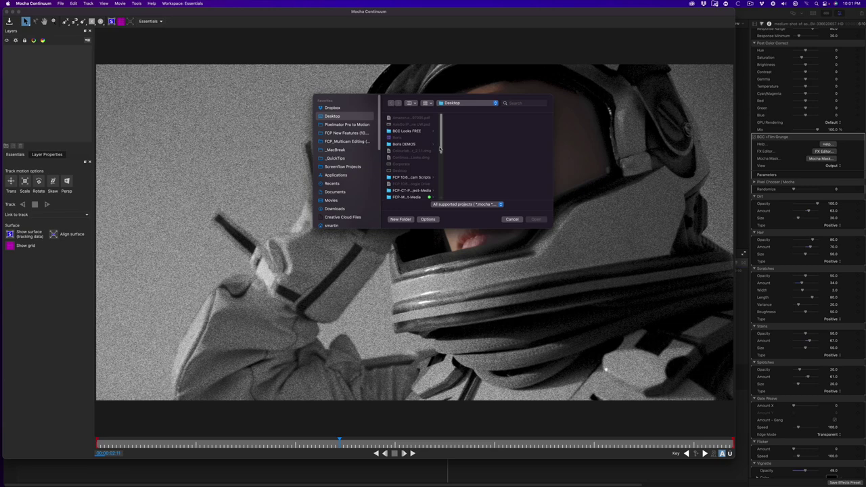
left_click_drag(441, 150, 440, 191)
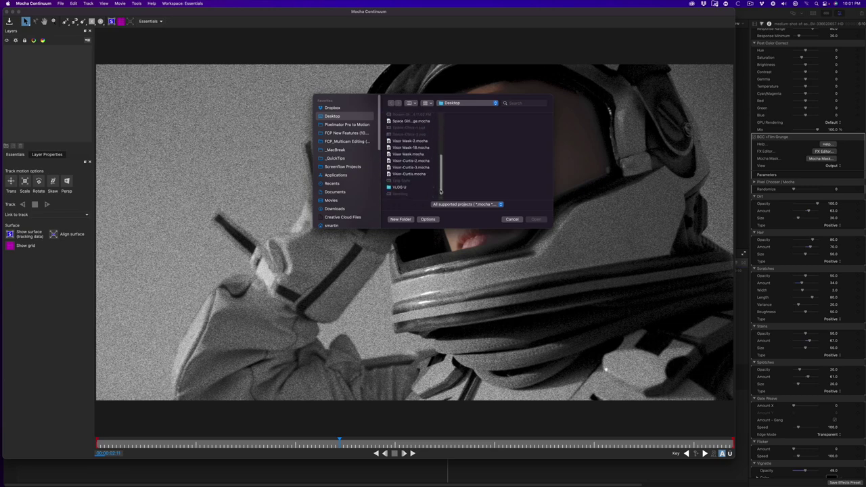
left_click(418, 122)
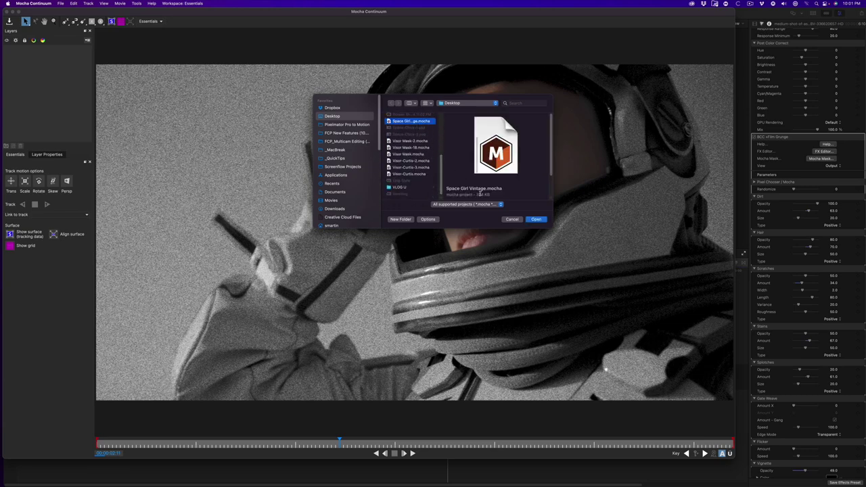
left_click(536, 220)
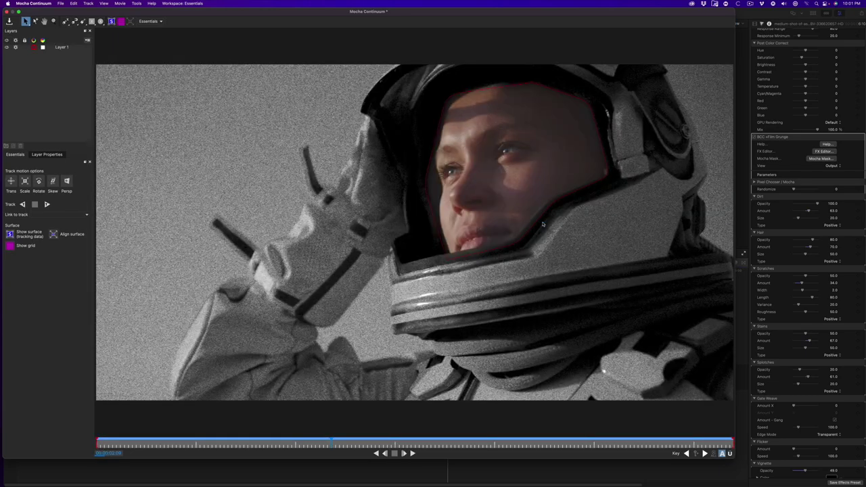
- Scrub through the loaded face mask to check its keyframes, save the Mocha project and return to Final Cut Pro
left_click_drag(331, 441, 298, 443)
left_click_drag(374, 443, 466, 443)
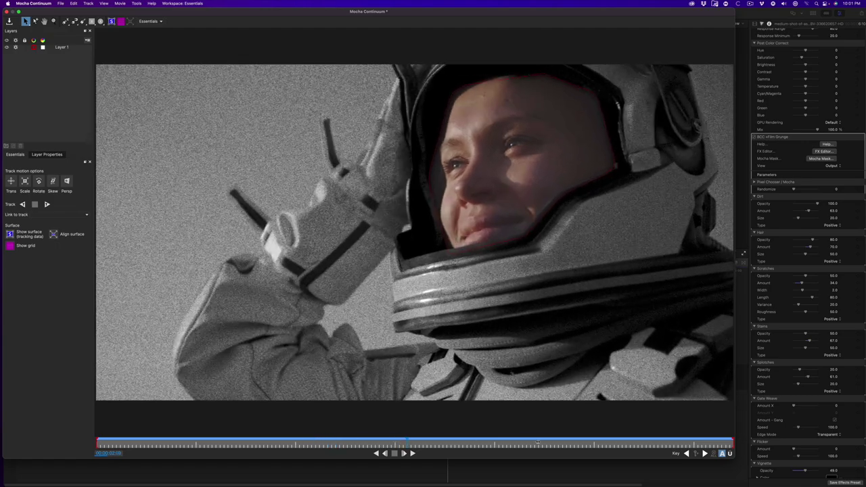
left_click_drag(537, 442, 494, 444)
left_click_drag(372, 440, 387, 443)
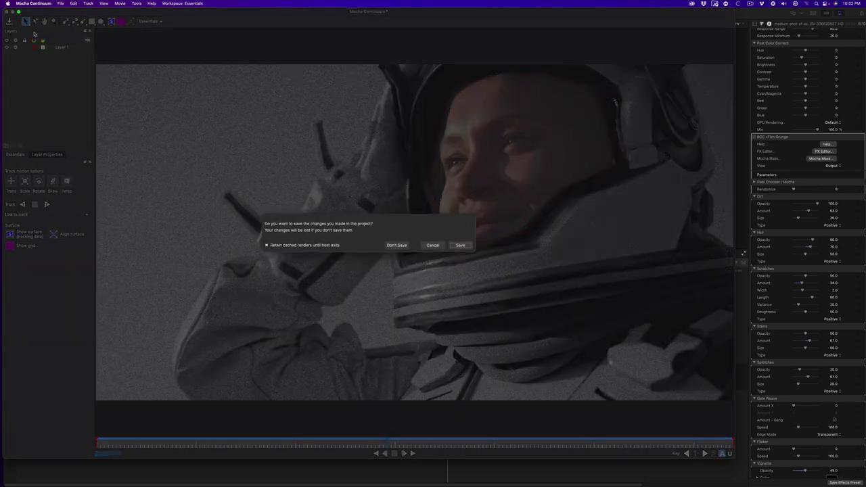
left_click(460, 245)
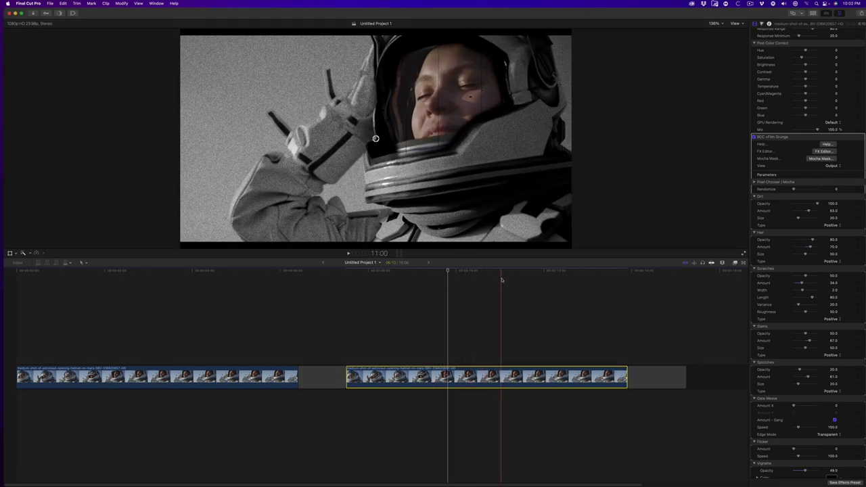
- In the second clip's BCC +Film Grunge effect, invert the Mocha mask so the dirt and scratches stay off the astronaut's face
left_click(556, 279)
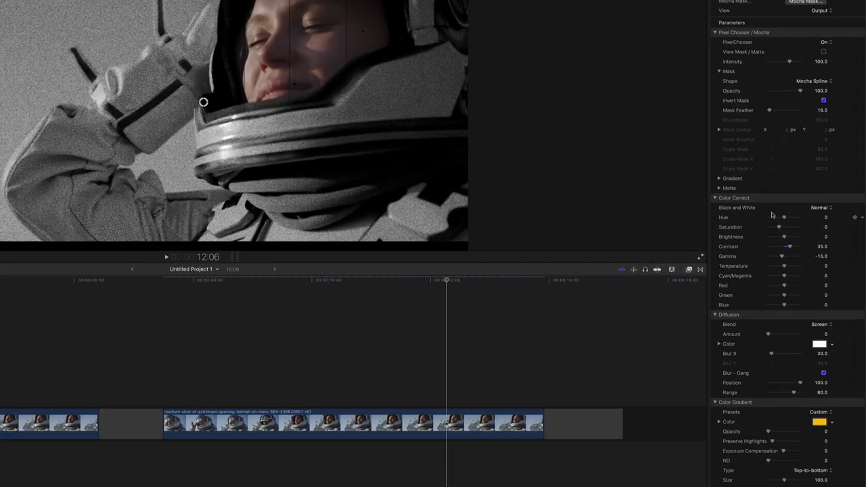
scroll(771, 214, "down", 15)
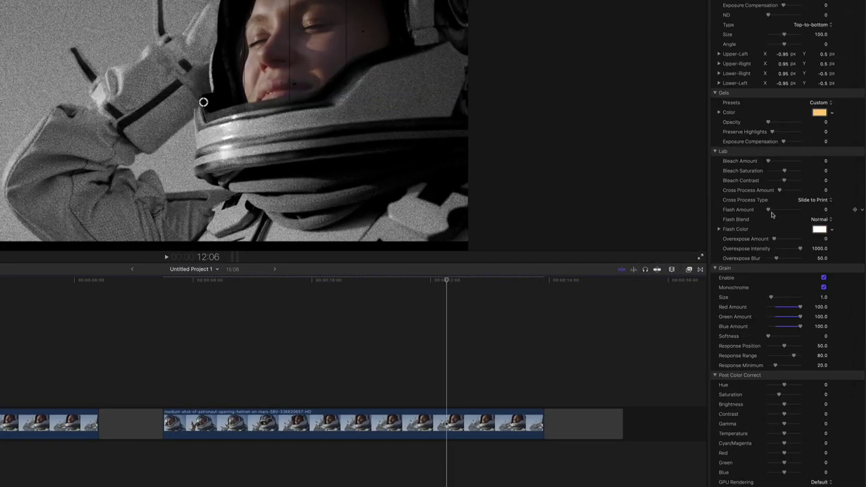
scroll(771, 214, "down", 4)
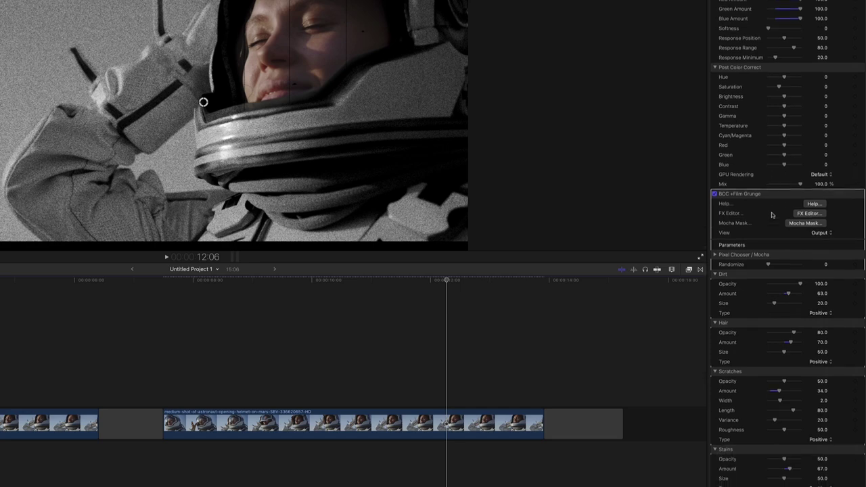
left_click(715, 250)
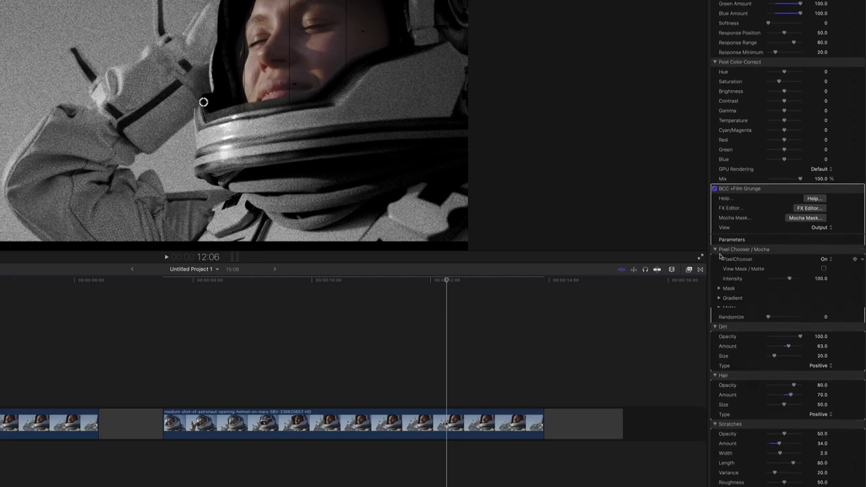
left_click(719, 288)
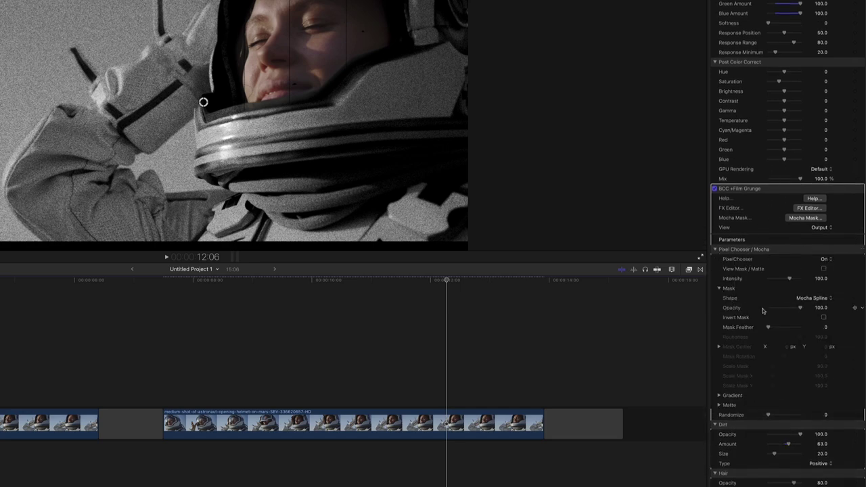
left_click(824, 318)
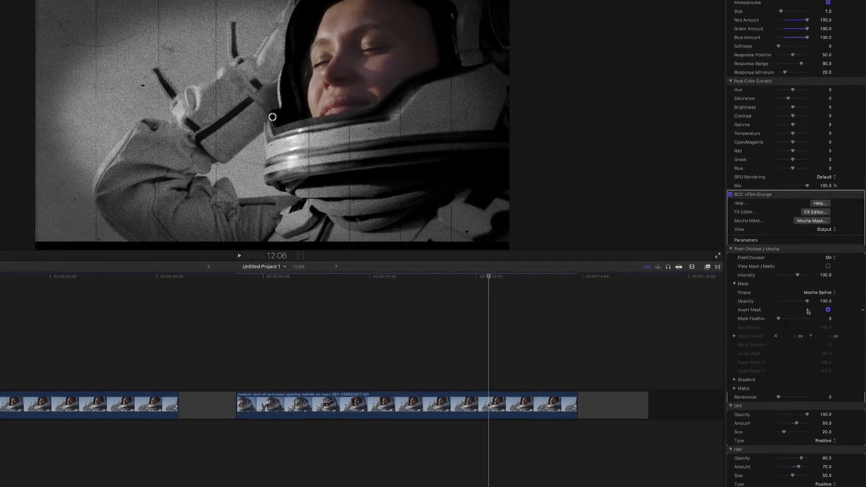